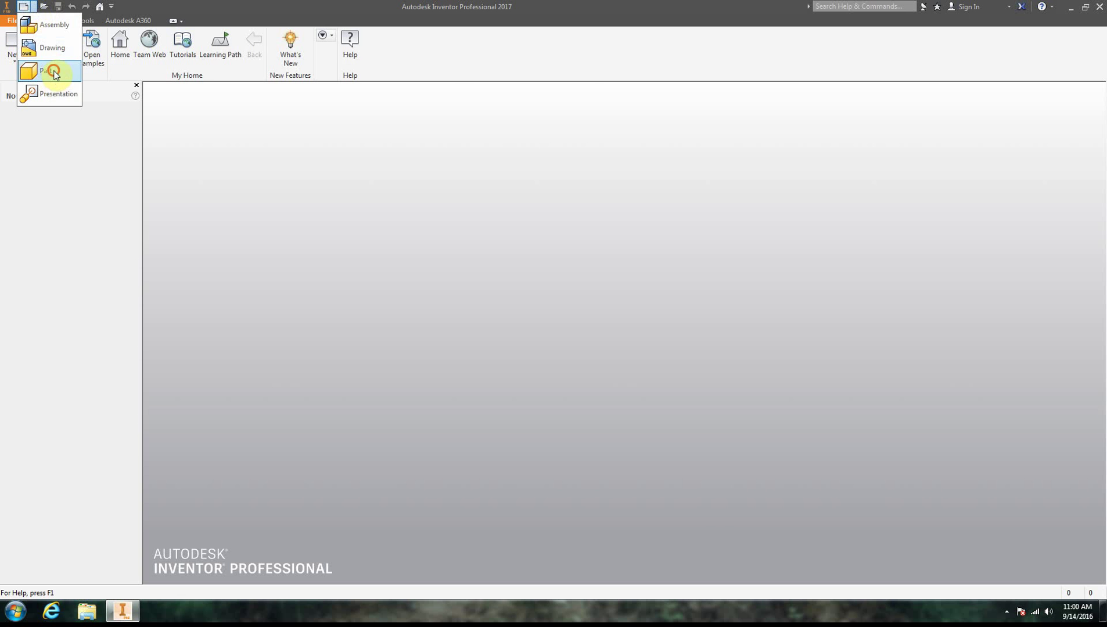
Step: Create a new part (Part6) and start Sketch1 on its XY Plane
click(46, 70)
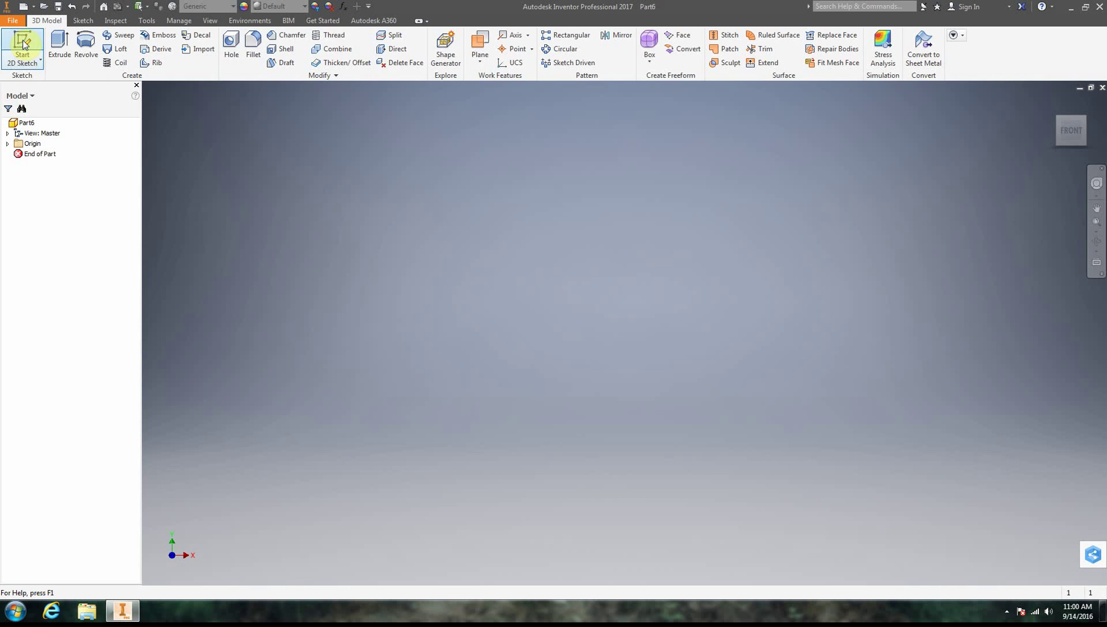
click(23, 43)
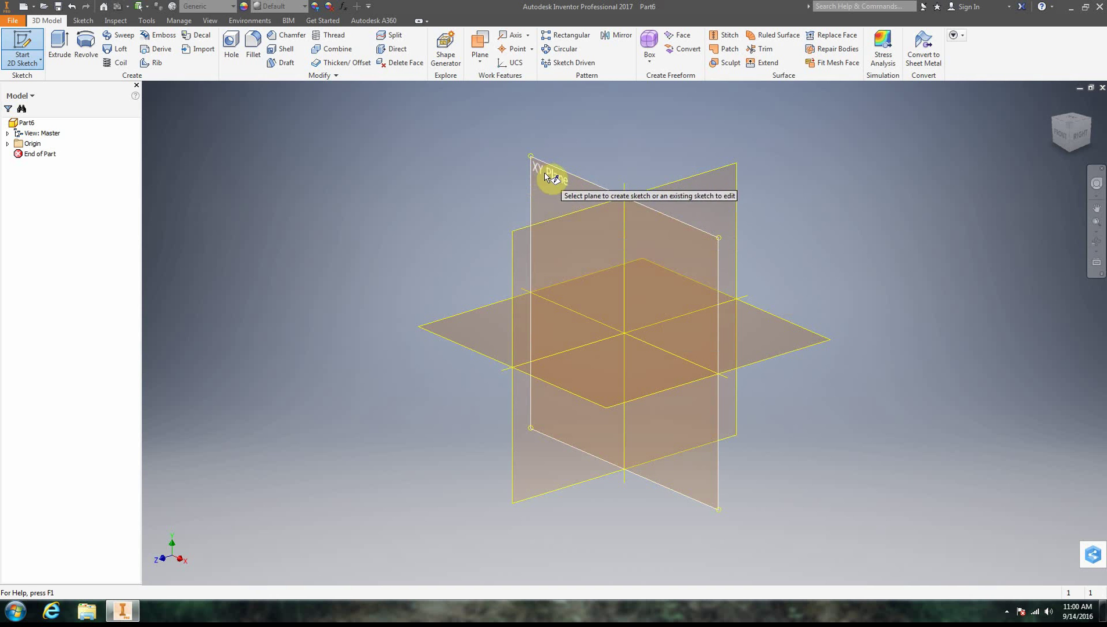
click(654, 239)
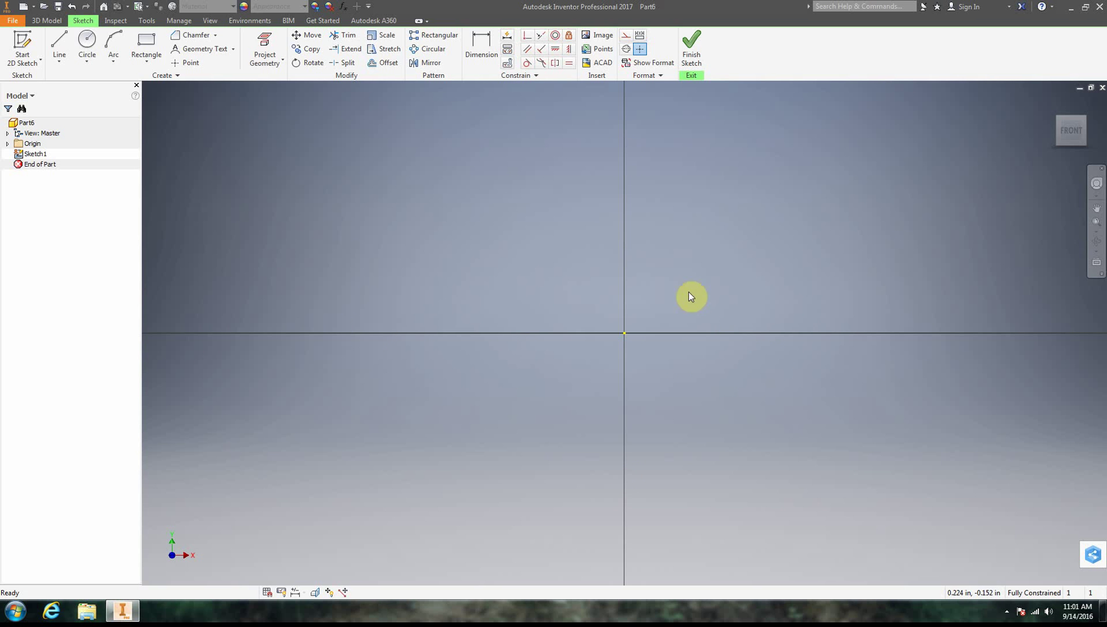
Step: Draw one diagonal line crossing near the sketch origin
click(58, 46)
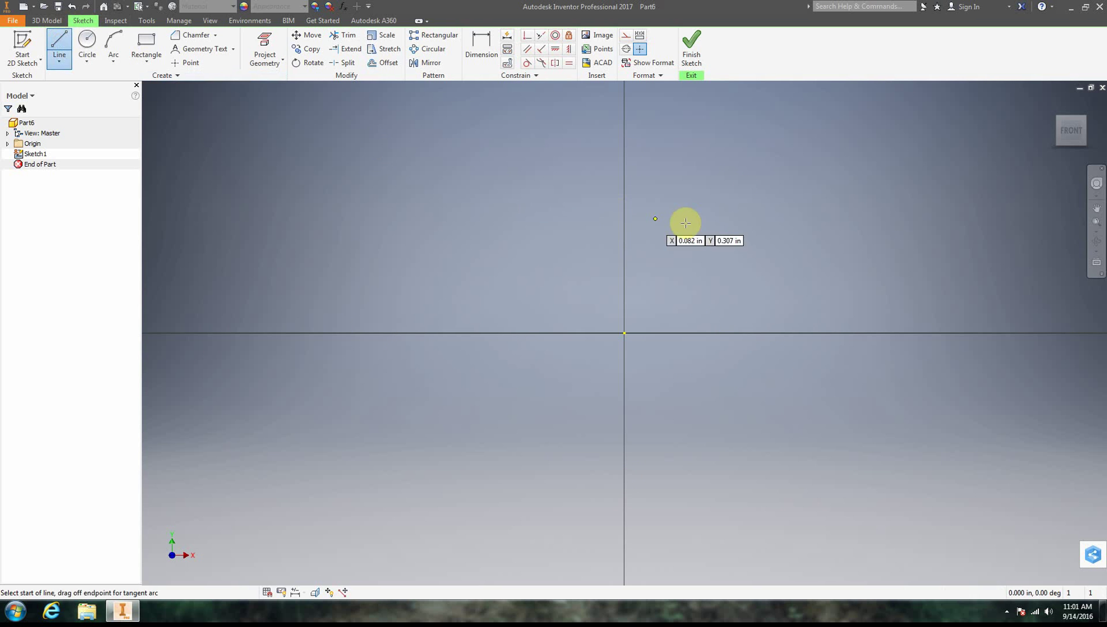
click(769, 173)
click(481, 436)
right_click(675, 347)
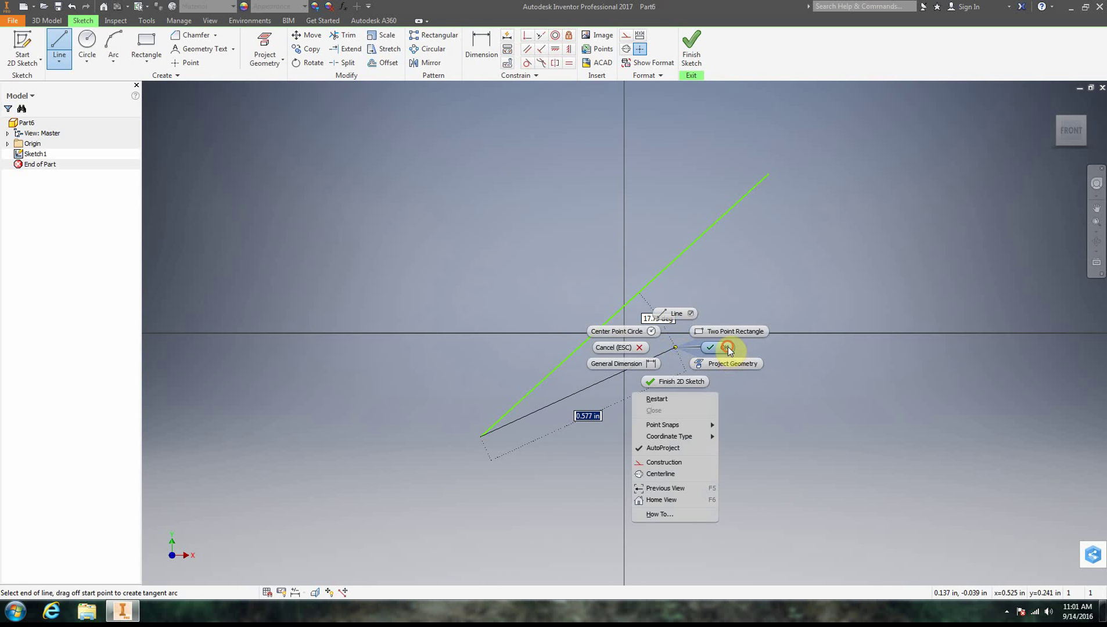
click(728, 347)
Step: Toggle Snap to Grid on and off, then show all sketch constraints
right_click(727, 347)
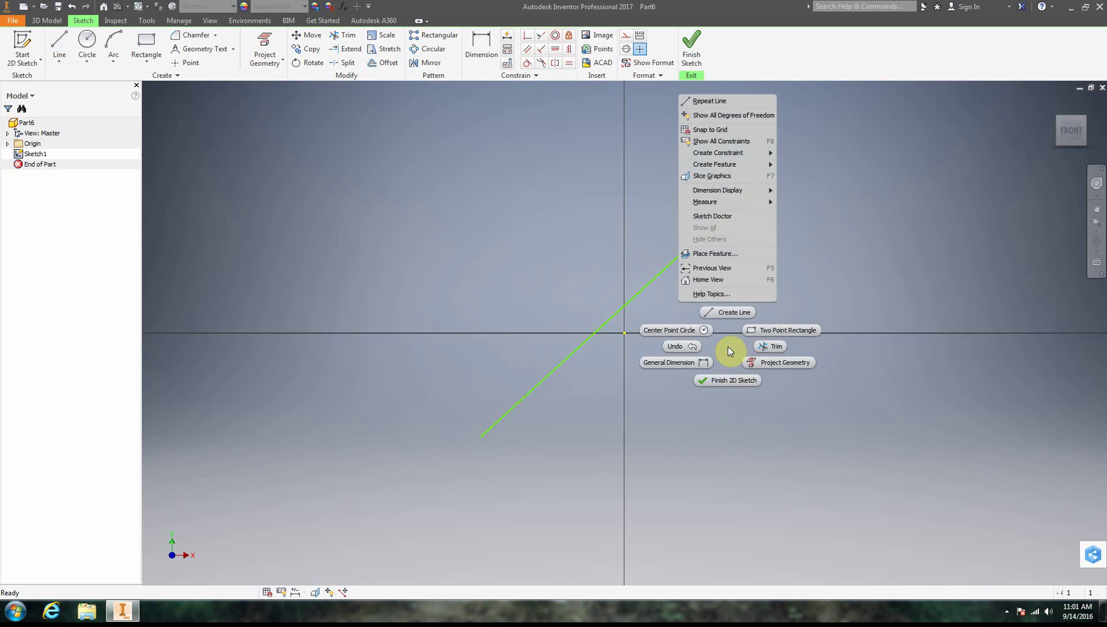
click(985, 456)
right_click(824, 436)
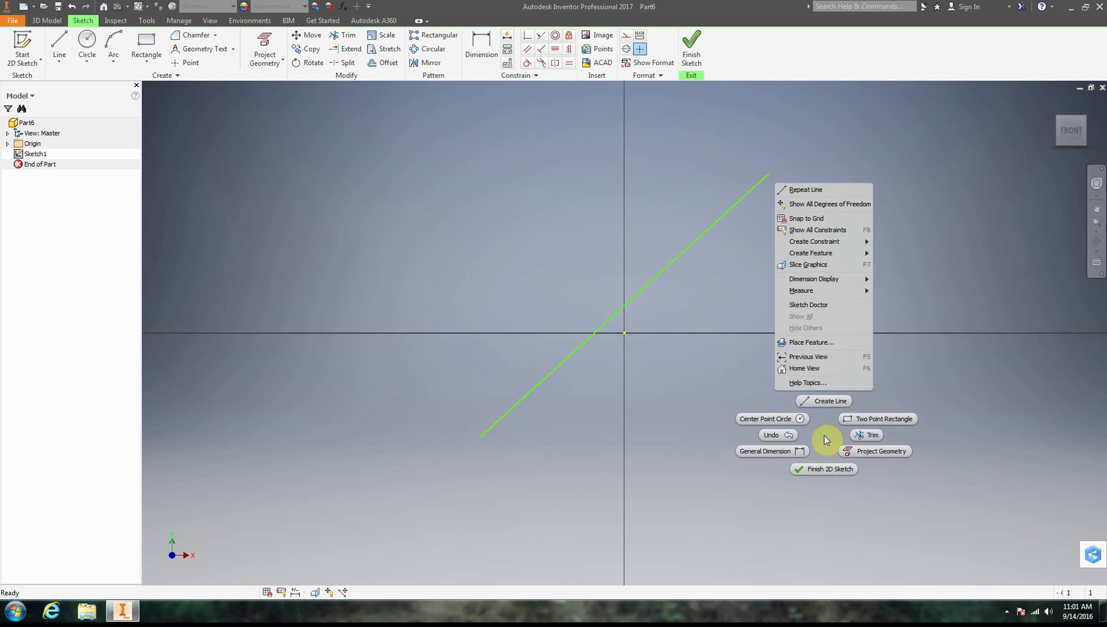
click(813, 222)
right_click(831, 367)
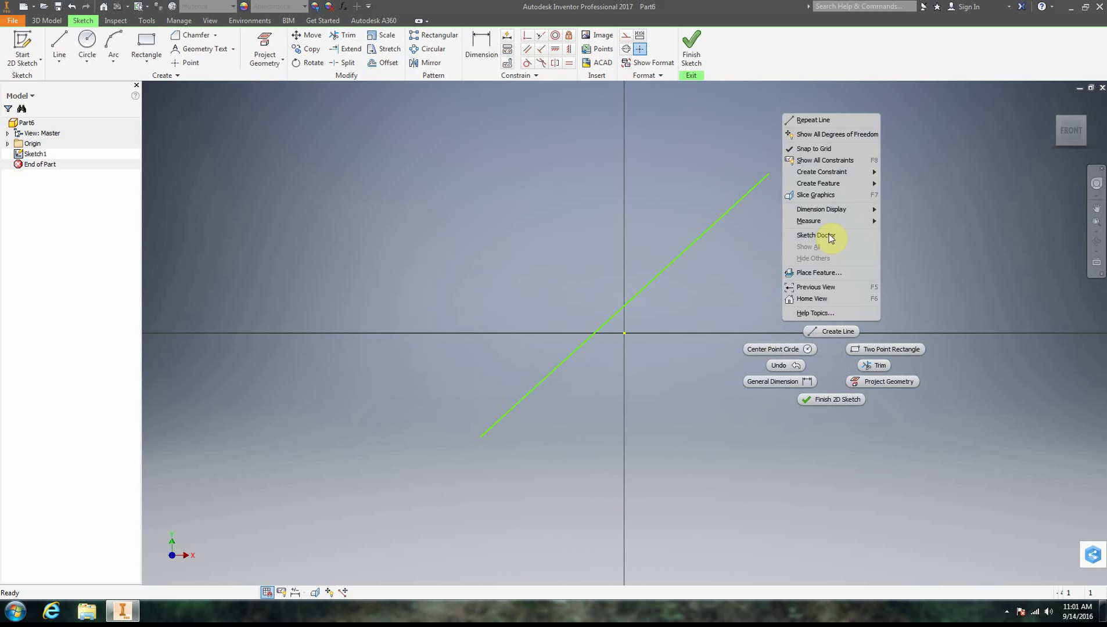
click(831, 149)
right_click(842, 331)
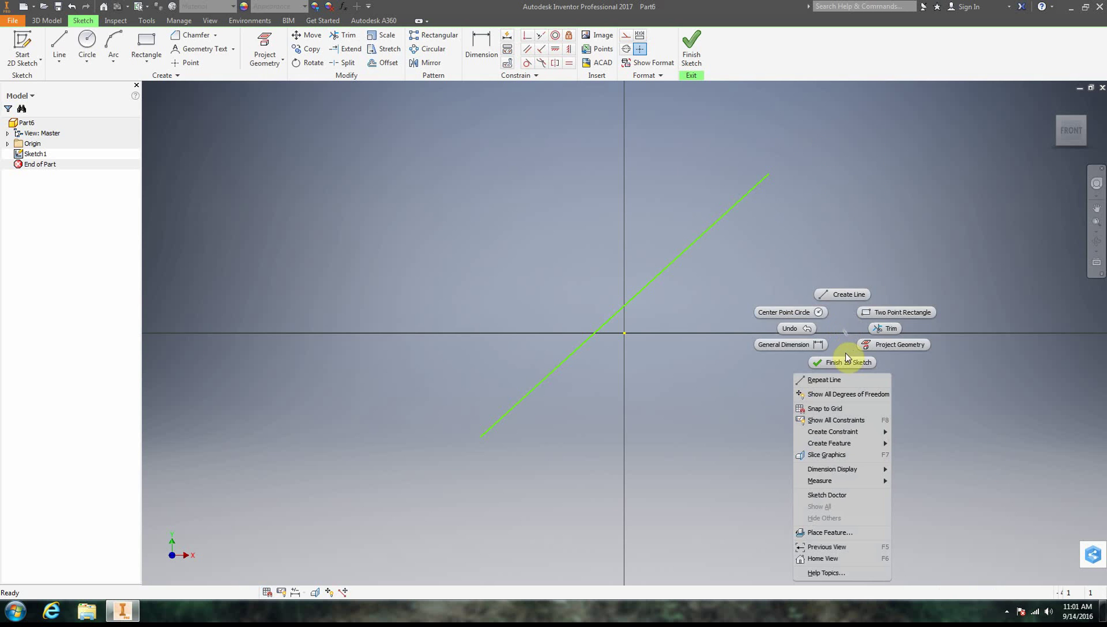
click(850, 421)
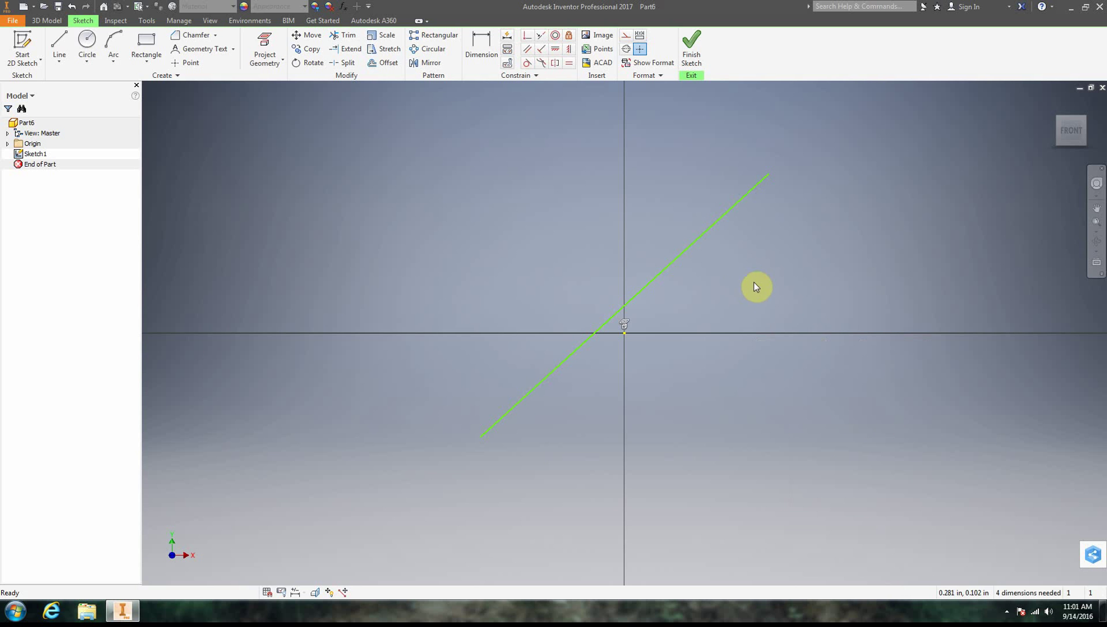
Step: Apply a Horizontal constraint to the diagonal line
drag(675, 260, 548, 210)
click(554, 50)
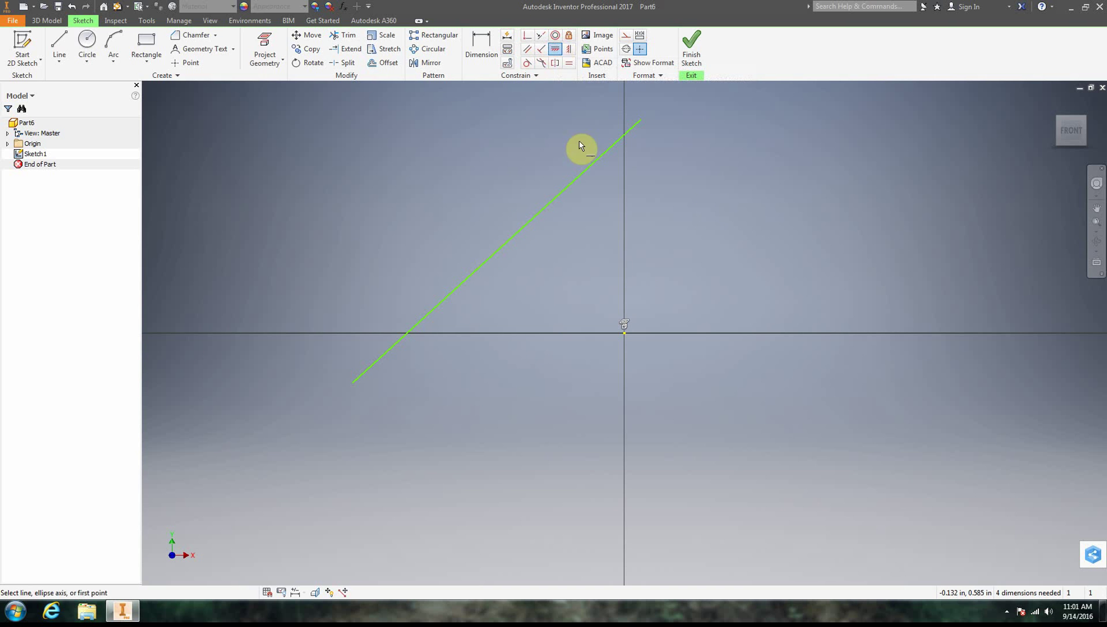
click(519, 236)
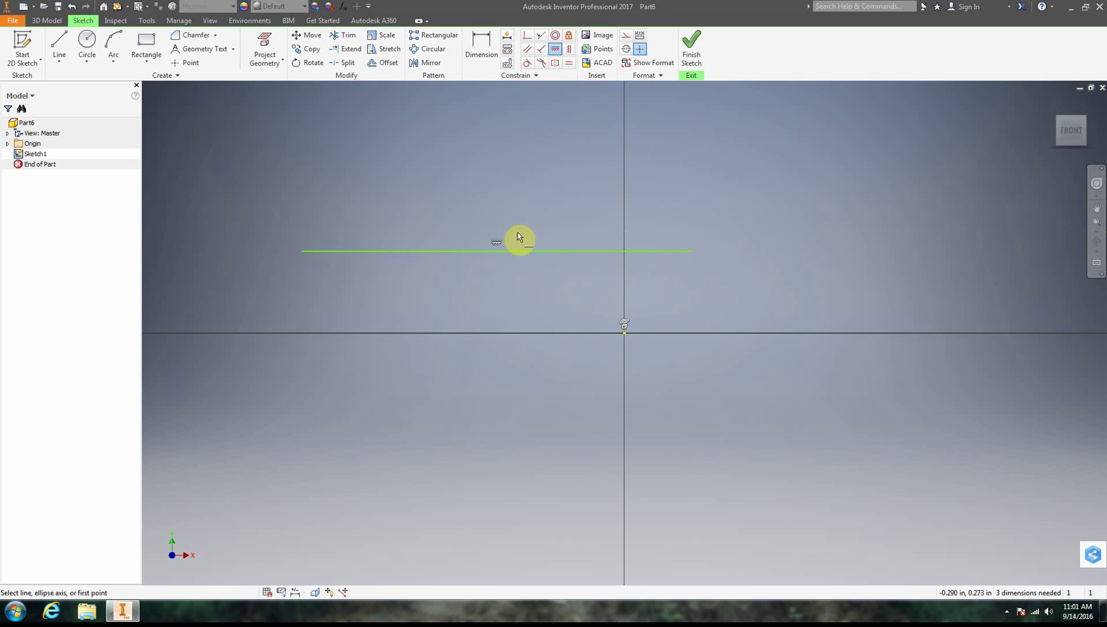
right_click(215, 152)
click(269, 148)
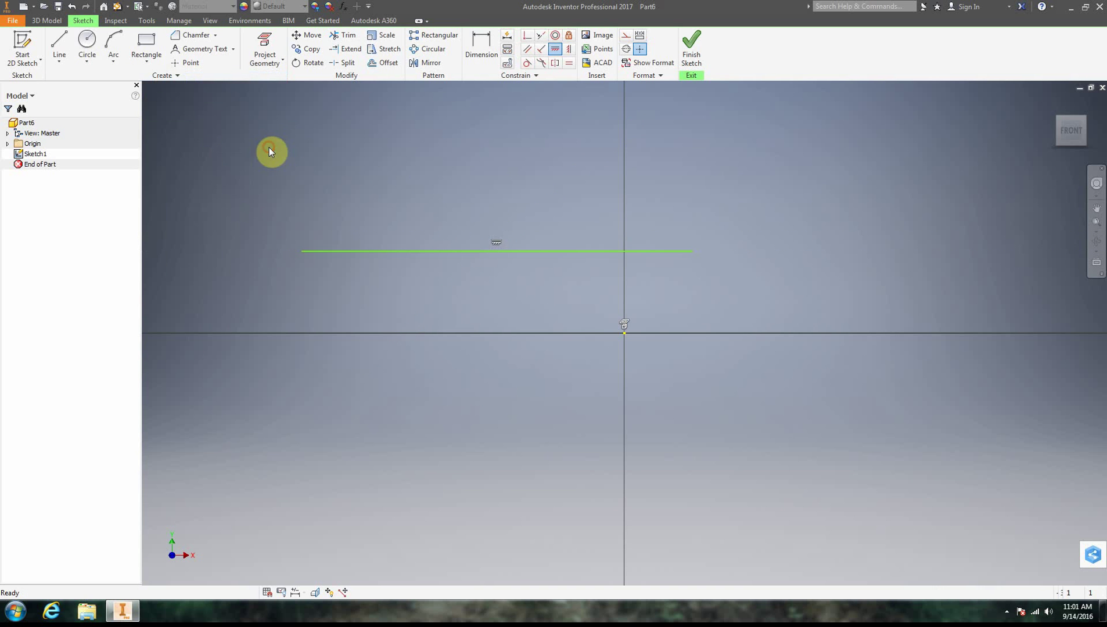
Step: Drag the horizontal line up and right so it sits above the origin
click(546, 251)
drag(568, 254, 687, 250)
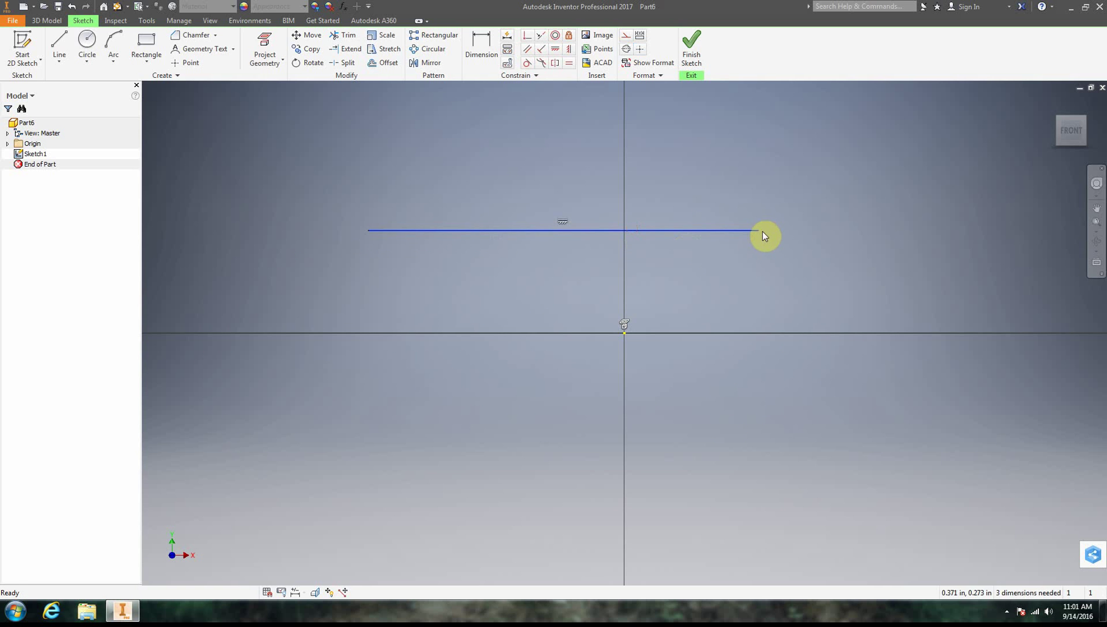
drag(753, 228, 824, 204)
Step: Draw a vertical line at the upper left and shift it slightly right
click(59, 46)
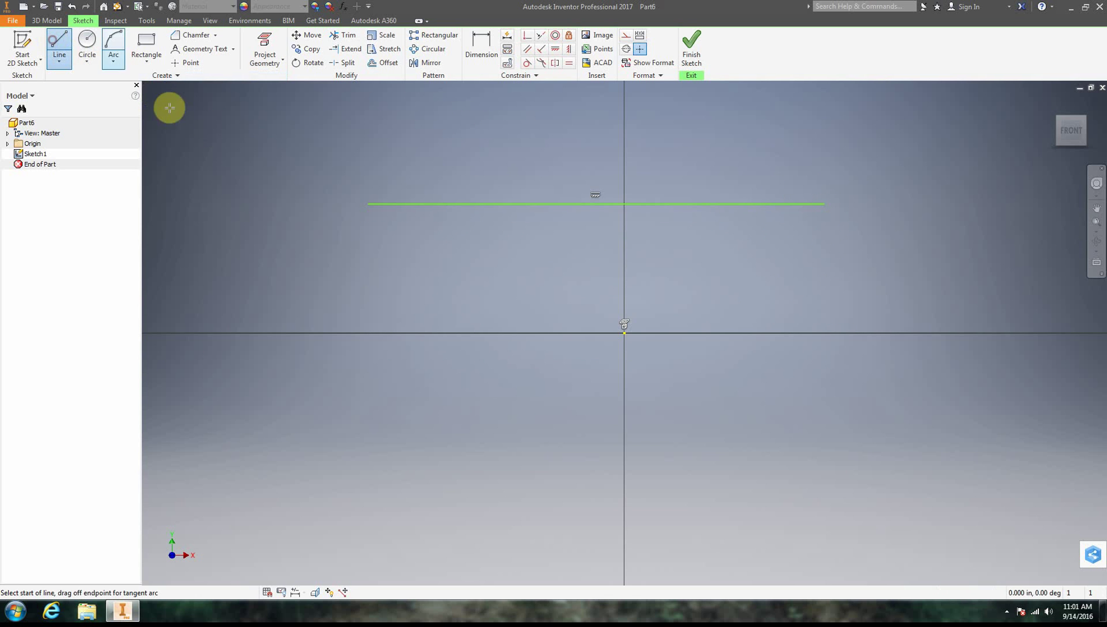
click(256, 125)
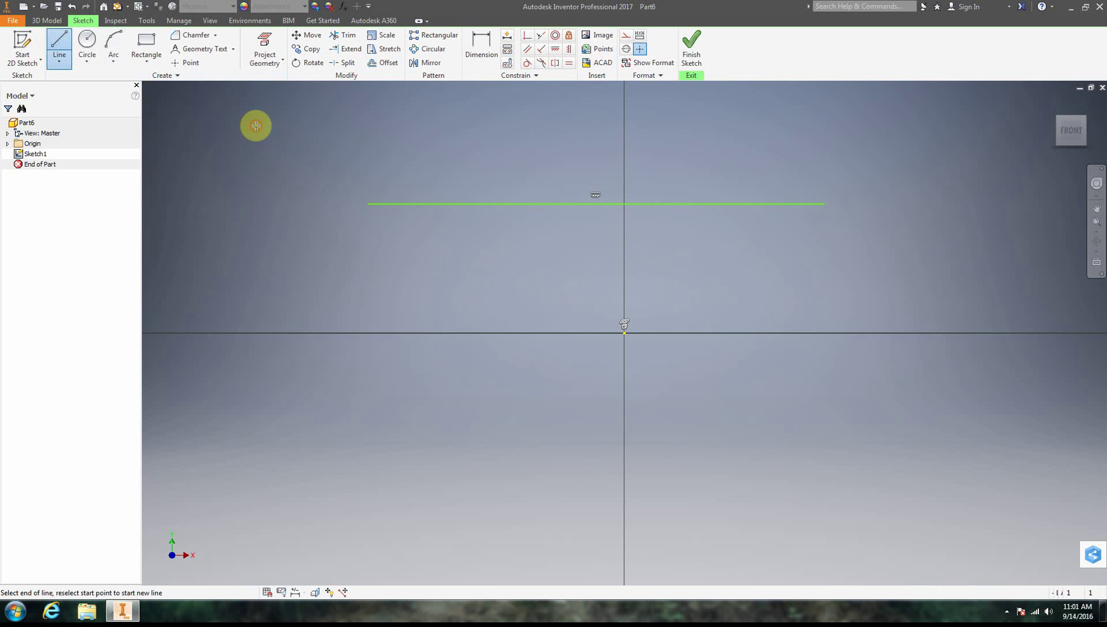
click(258, 267)
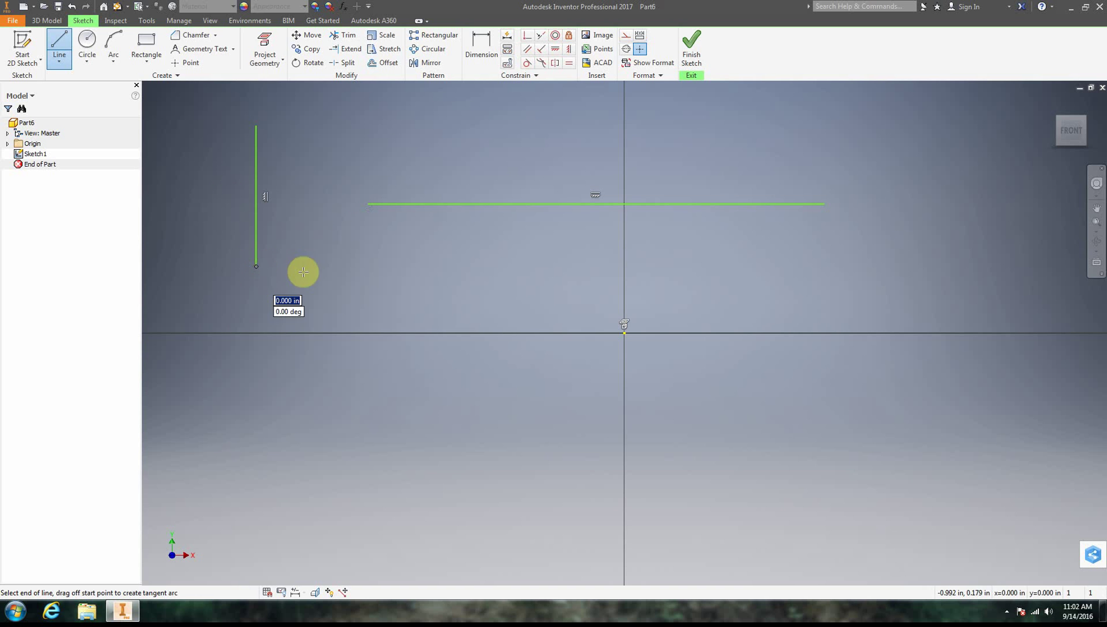
right_click(408, 300)
click(458, 301)
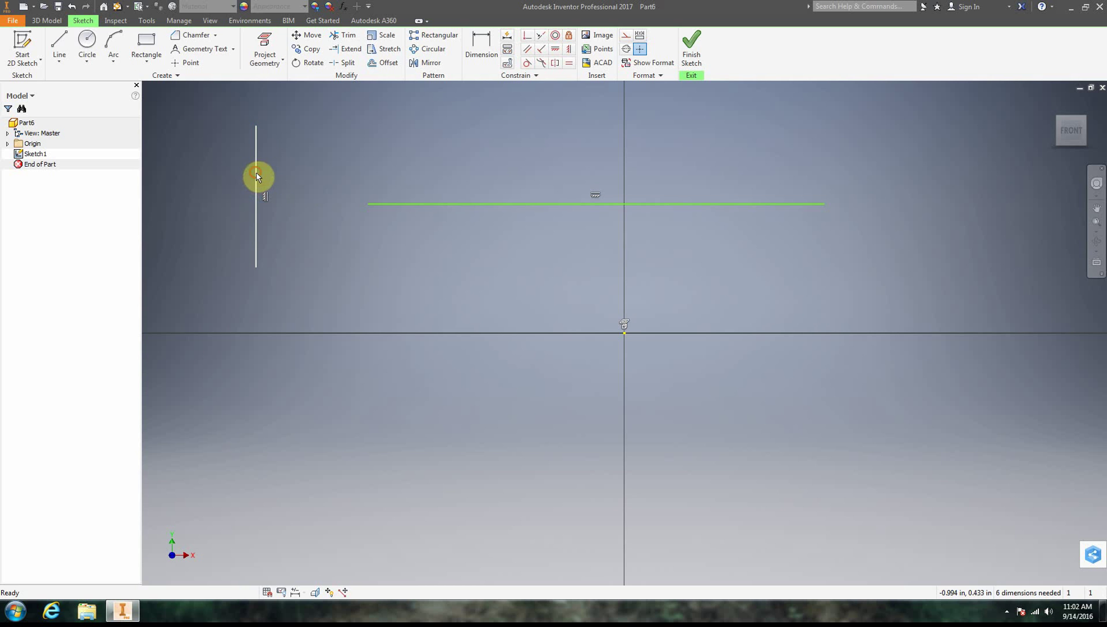
drag(273, 180, 339, 200)
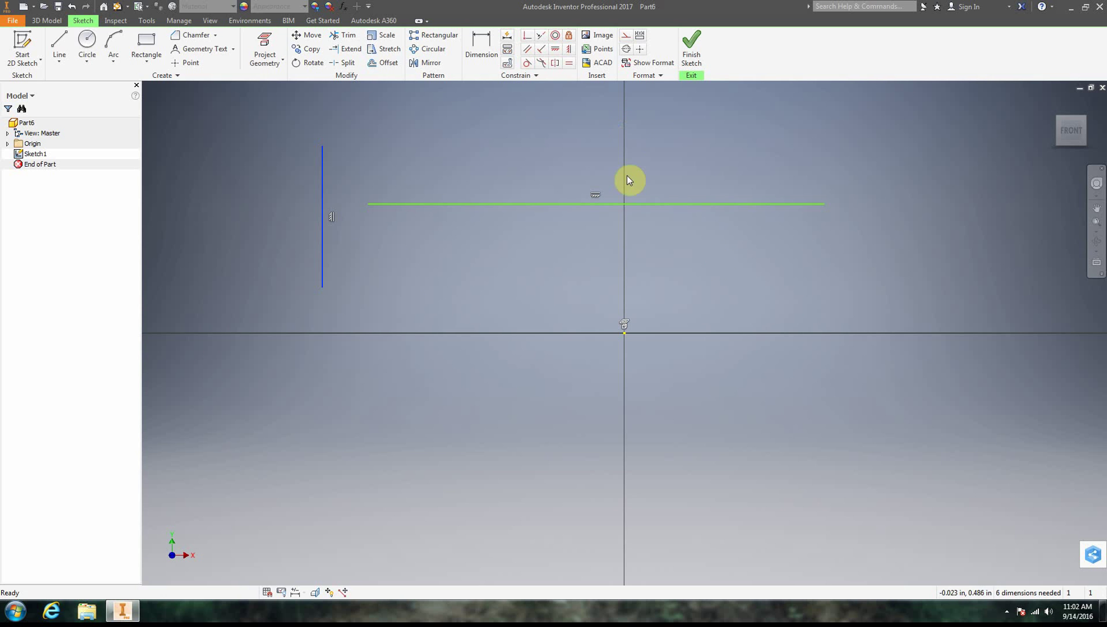
Step: Draw a new line starting at the sketch origin and running to the right
click(58, 43)
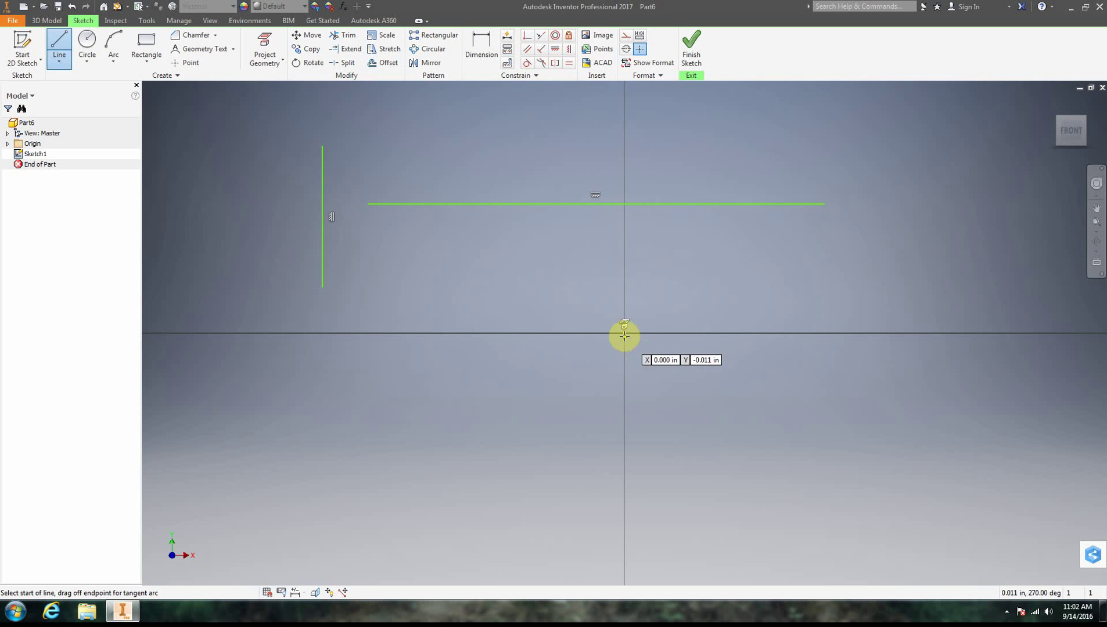
click(624, 333)
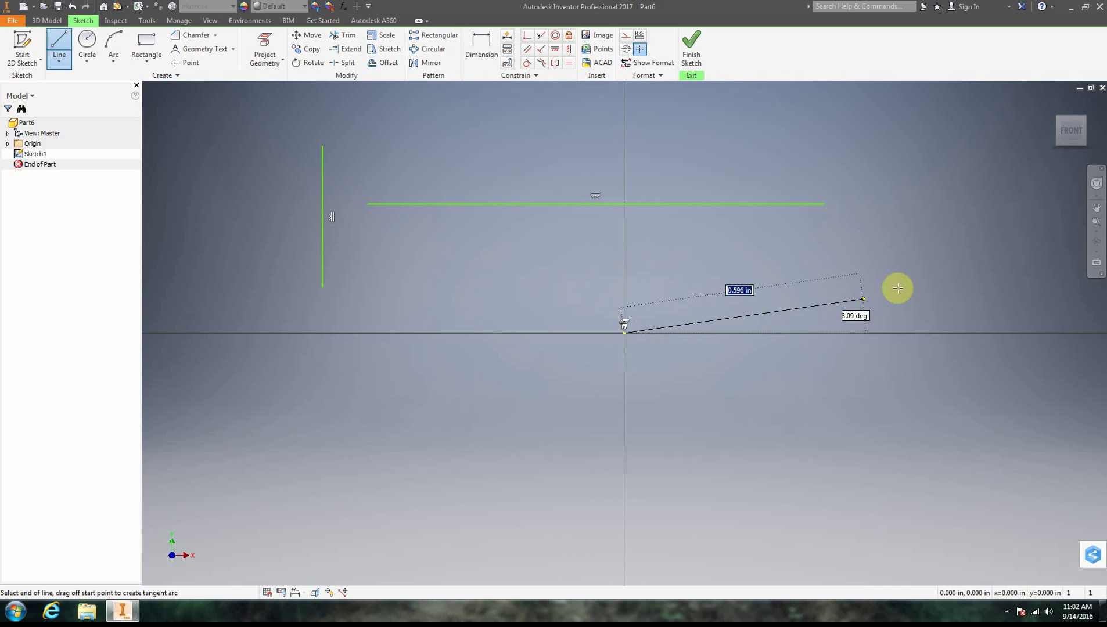
click(927, 261)
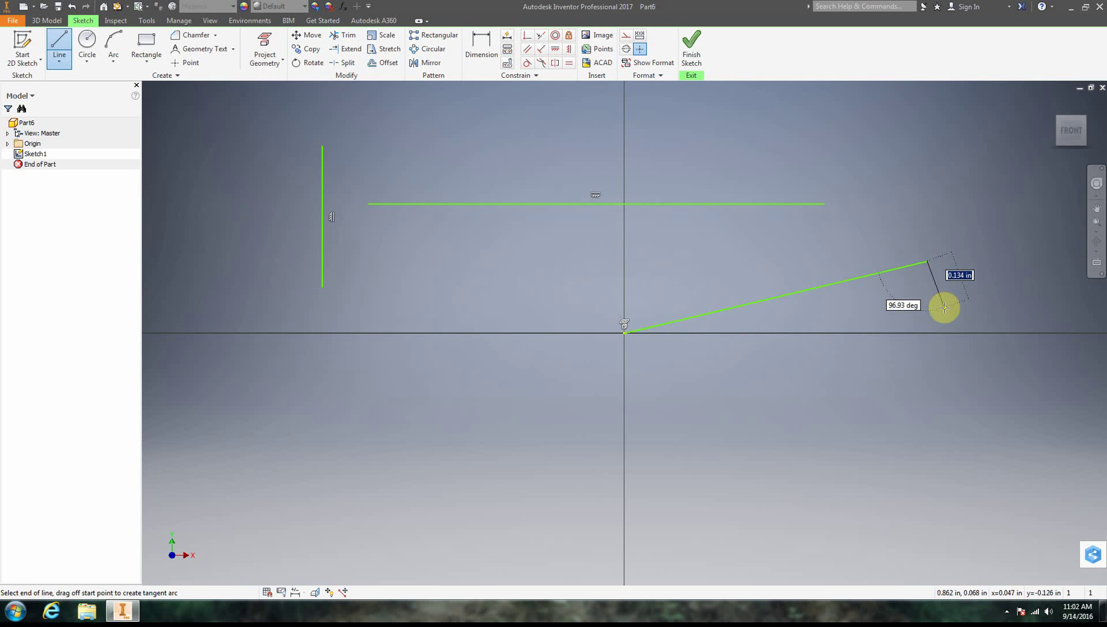
right_click(944, 311)
click(991, 309)
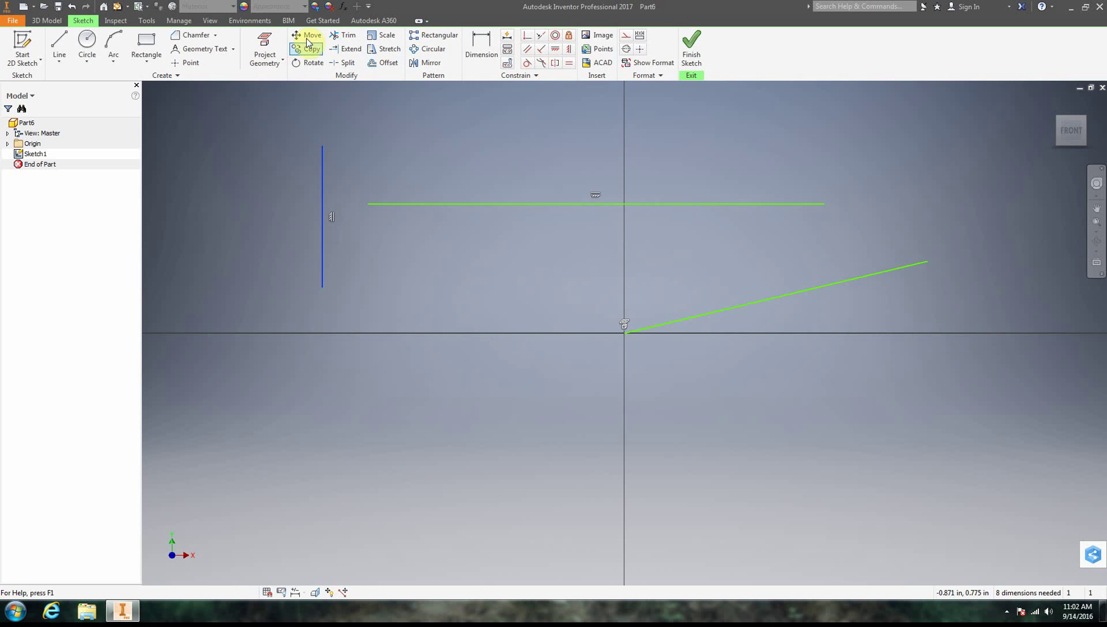
right_click(702, 152)
key(Escape)
Step: Swing and shorten the line so it angles up to the left from the origin
drag(790, 294, 187, 491)
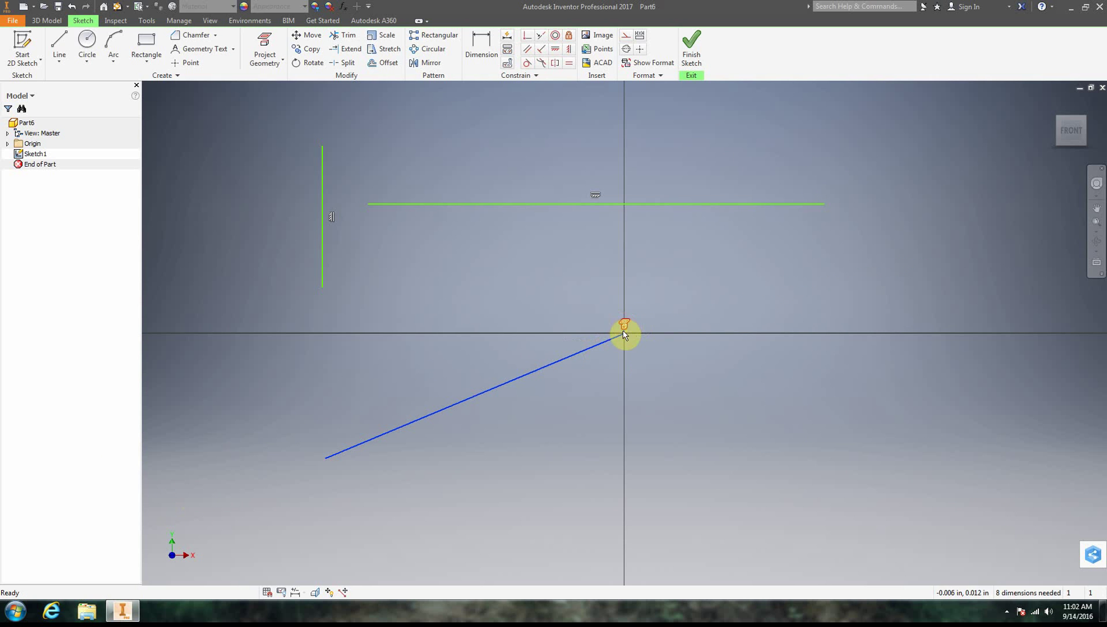
drag(604, 347, 575, 348)
drag(214, 426, 405, 292)
Step: Delete the line's coincident constraint at the origin and pull its endpoint below the axis
right_click(625, 326)
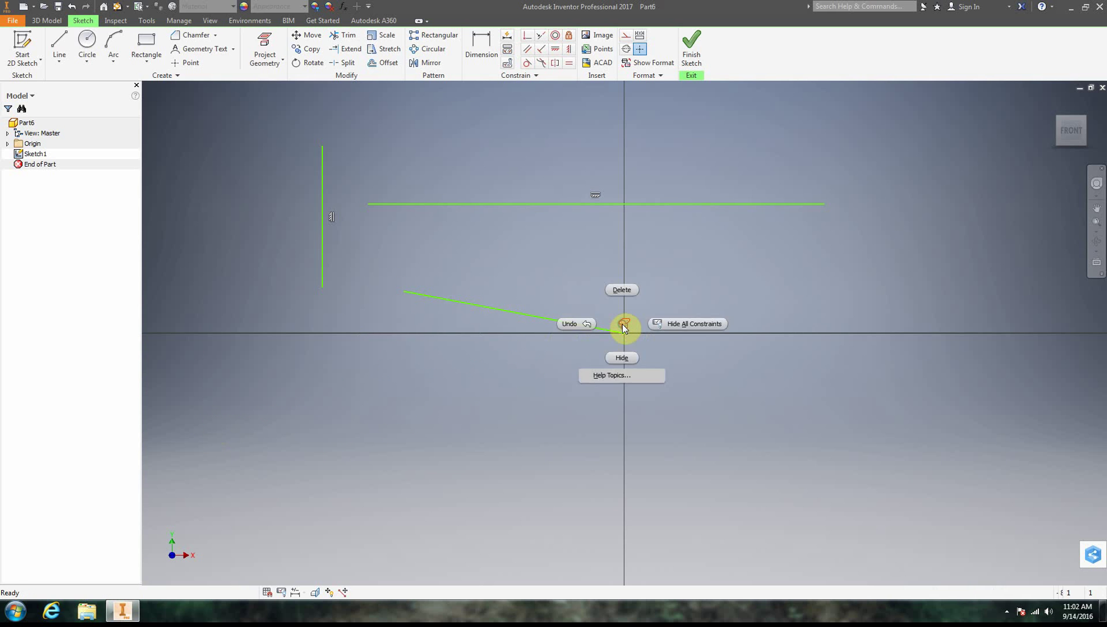
click(678, 412)
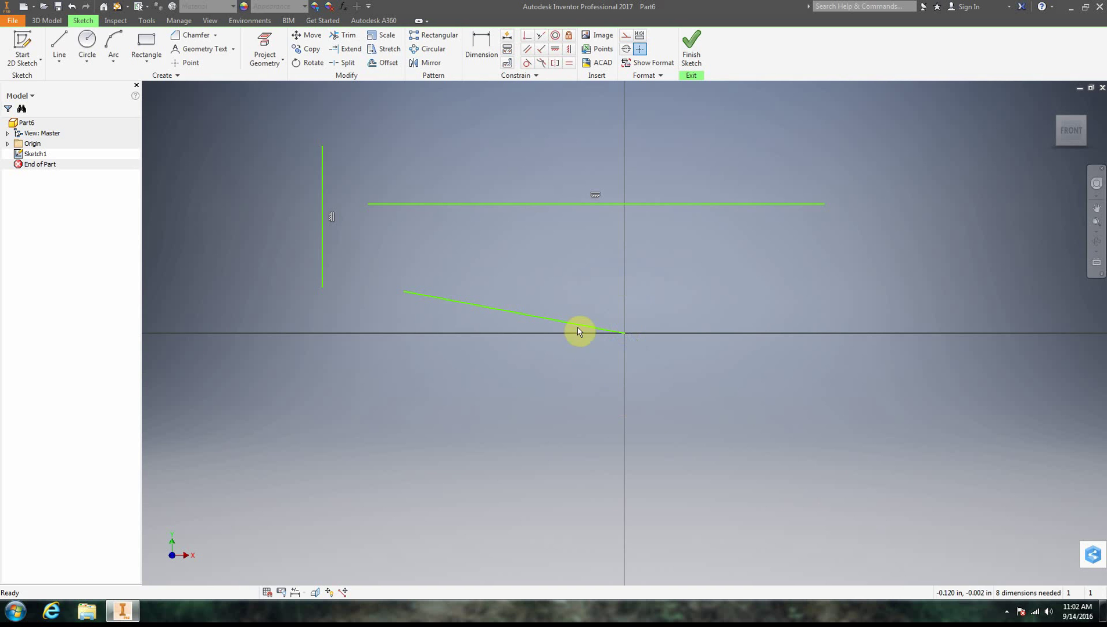
right_click(604, 332)
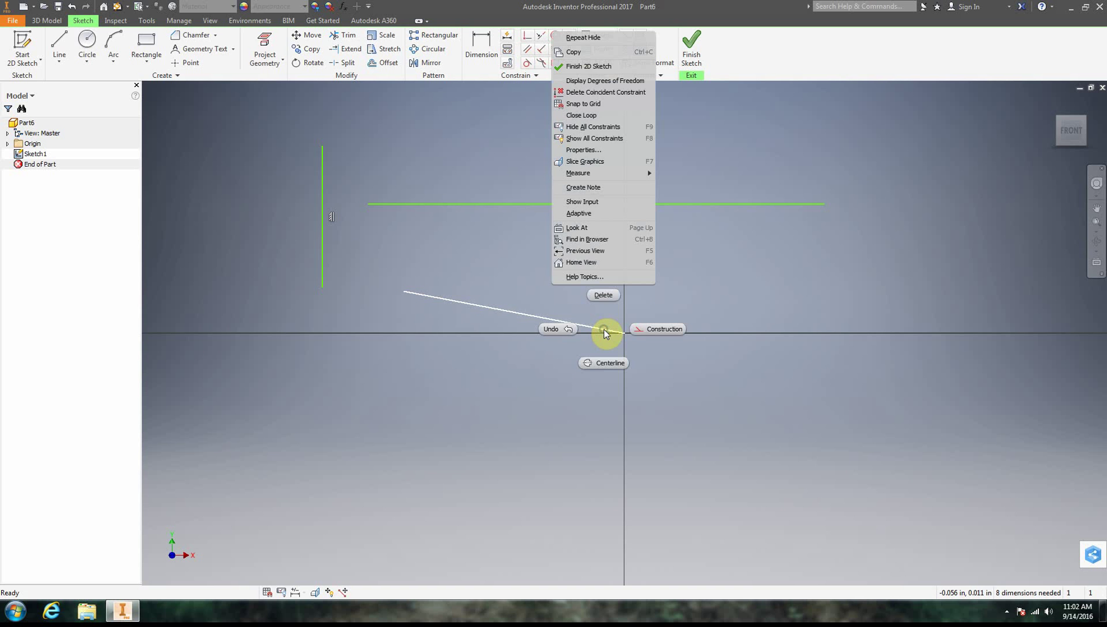
click(604, 139)
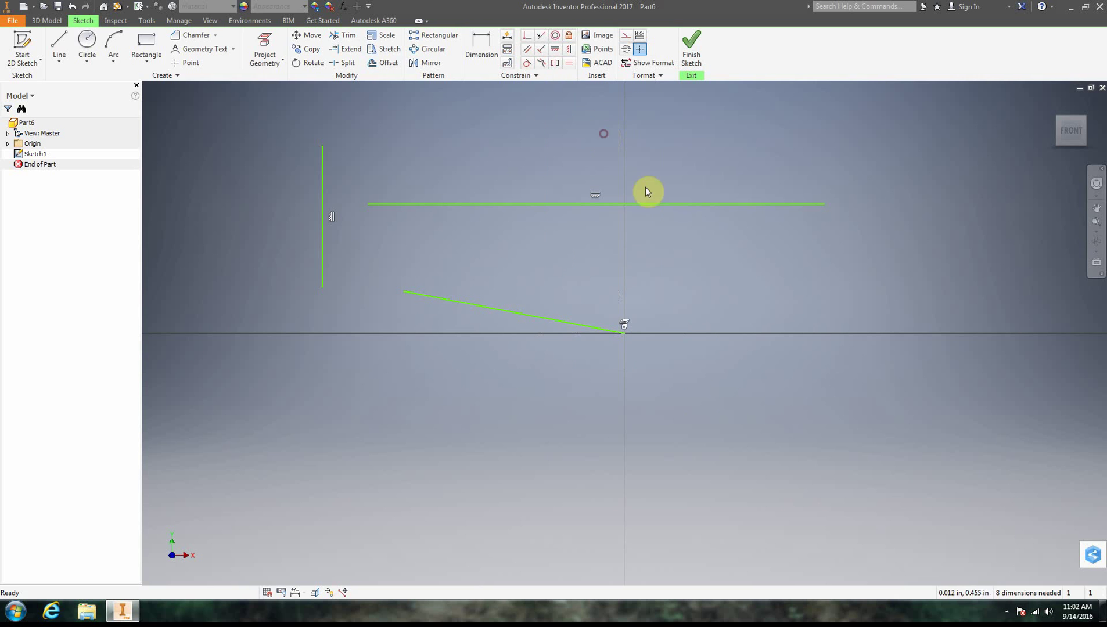
right_click(624, 325)
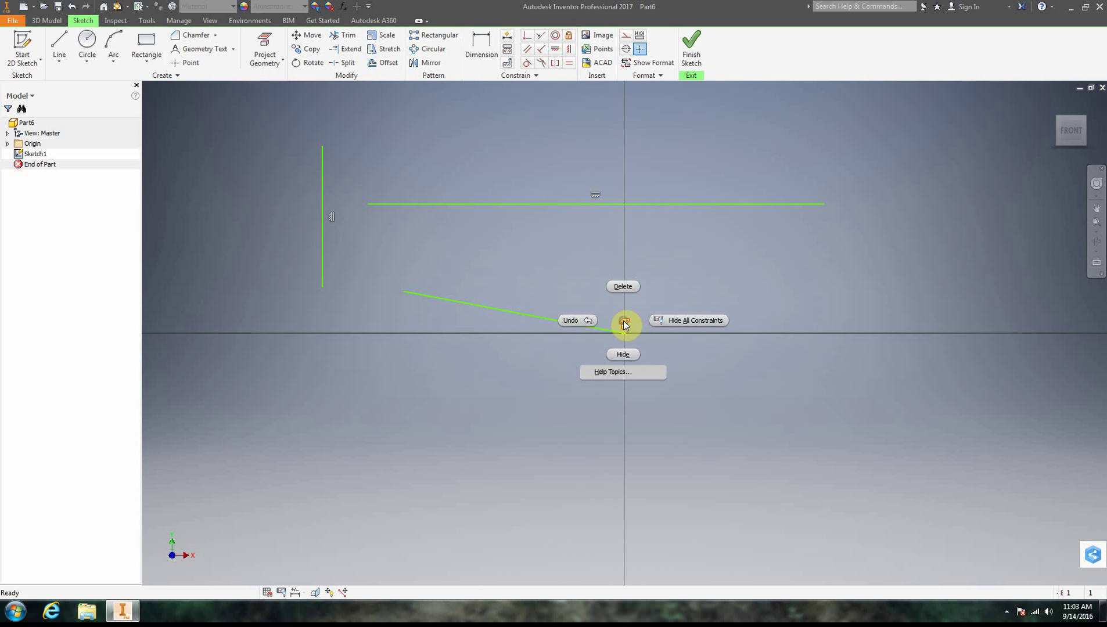
click(626, 285)
drag(624, 334, 563, 362)
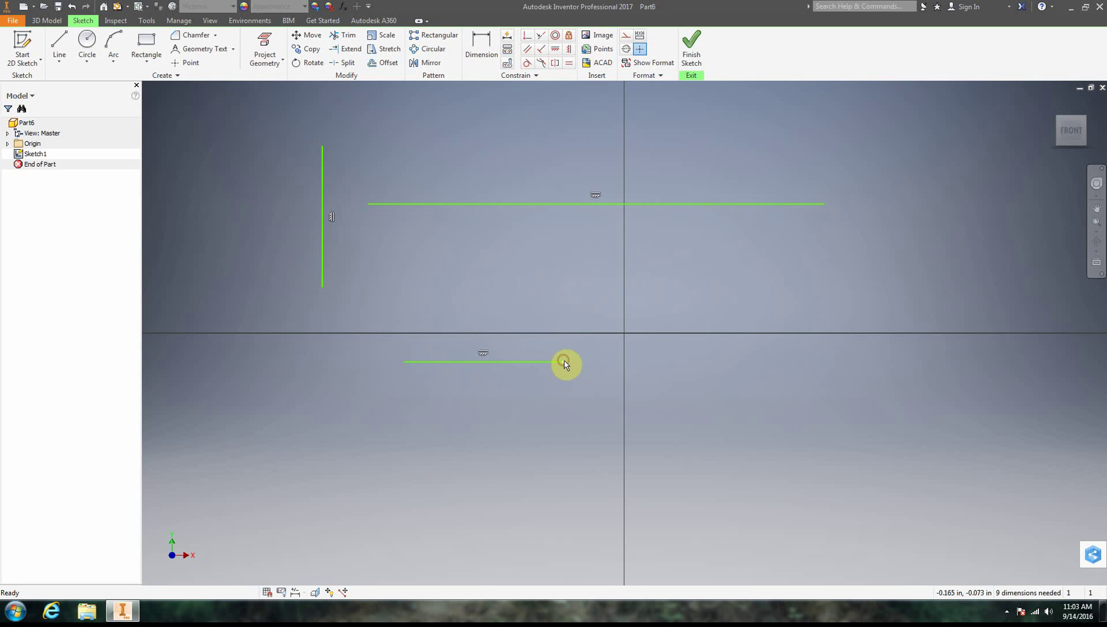
Step: Remove the short line's horizontal constraint, then drag its end back to horizontal
right_click(490, 358)
click(485, 317)
mouse_move(564, 362)
mouse_down()
mouse_move(532, 426)
mouse_move(547, 362)
mouse_up()
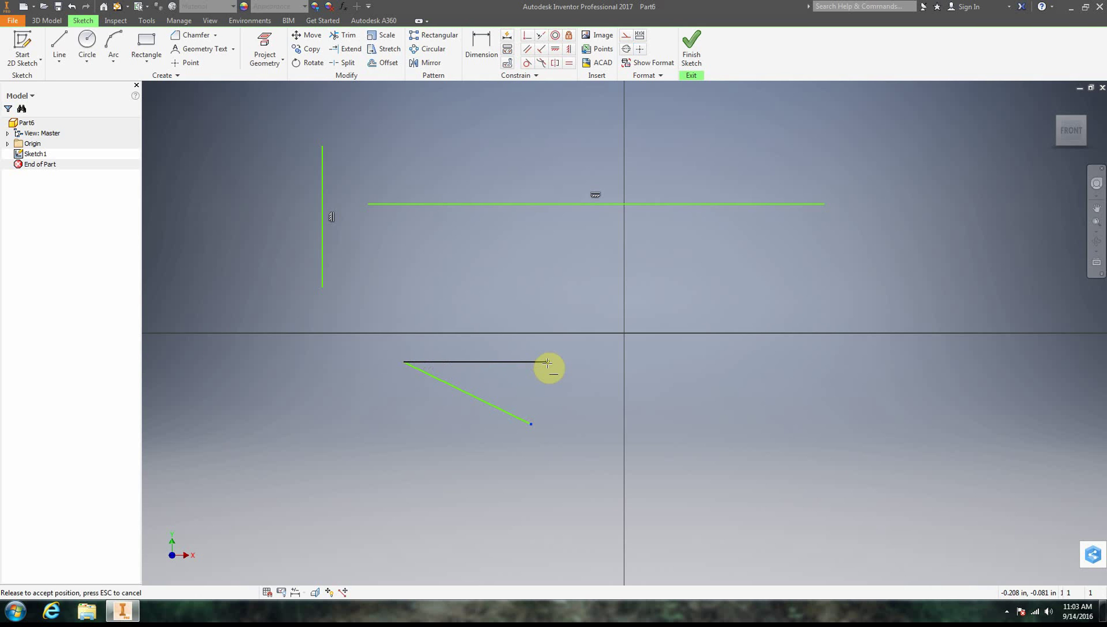
drag(548, 363, 547, 363)
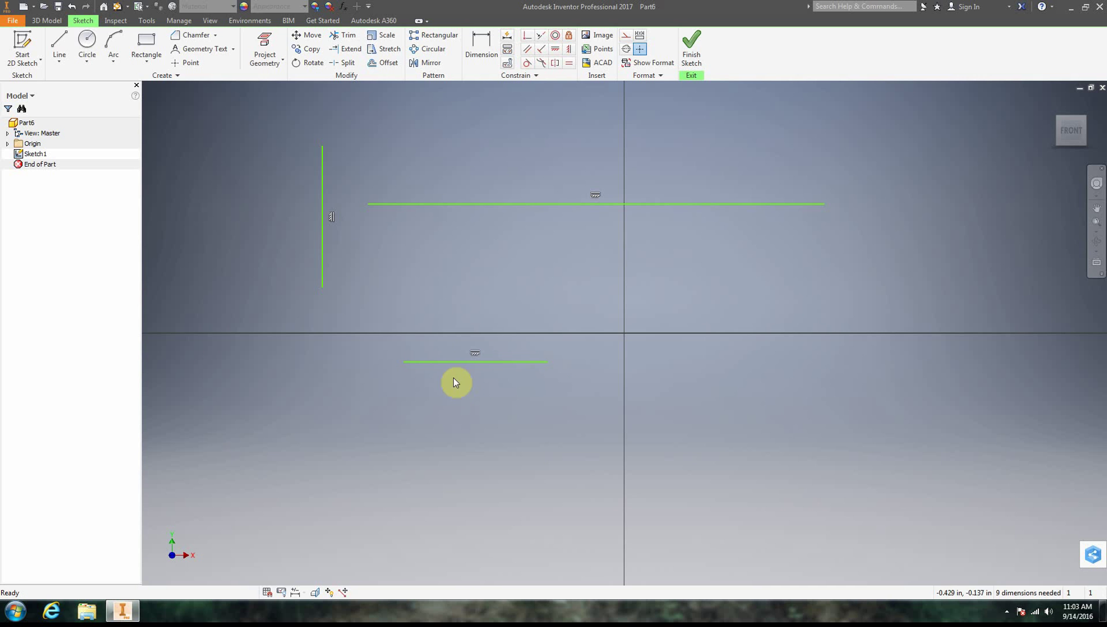
Step: Move the short line above the X axis and raise the long top line higher
click(477, 361)
mouse_move(500, 324)
mouse_down()
mouse_move(479, 360)
mouse_move(524, 344)
mouse_move(500, 275)
mouse_up()
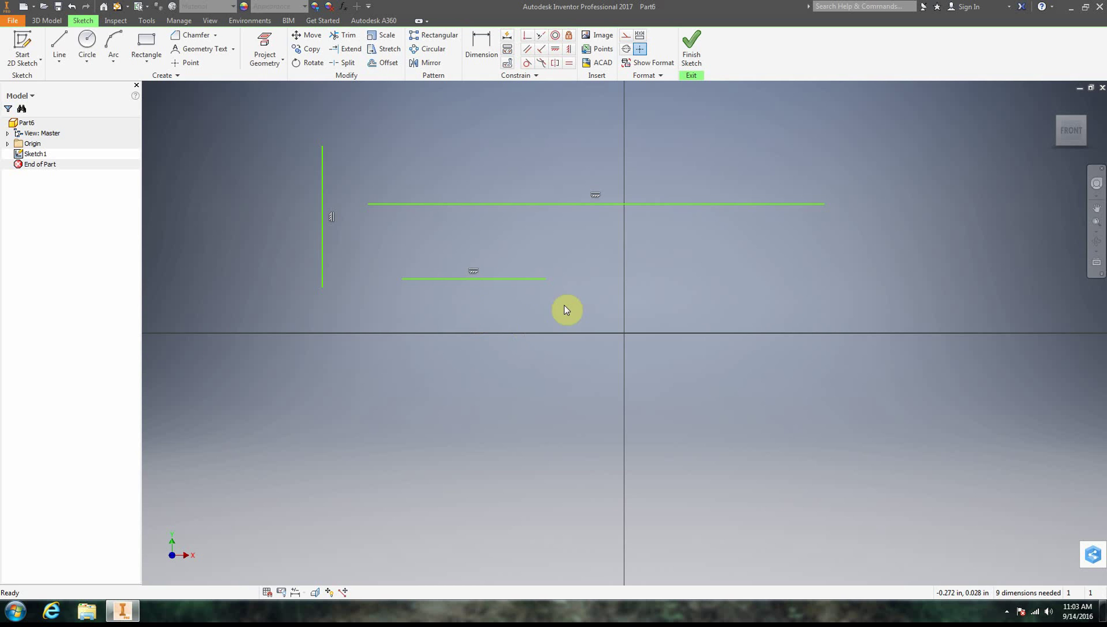
drag(516, 283, 460, 257)
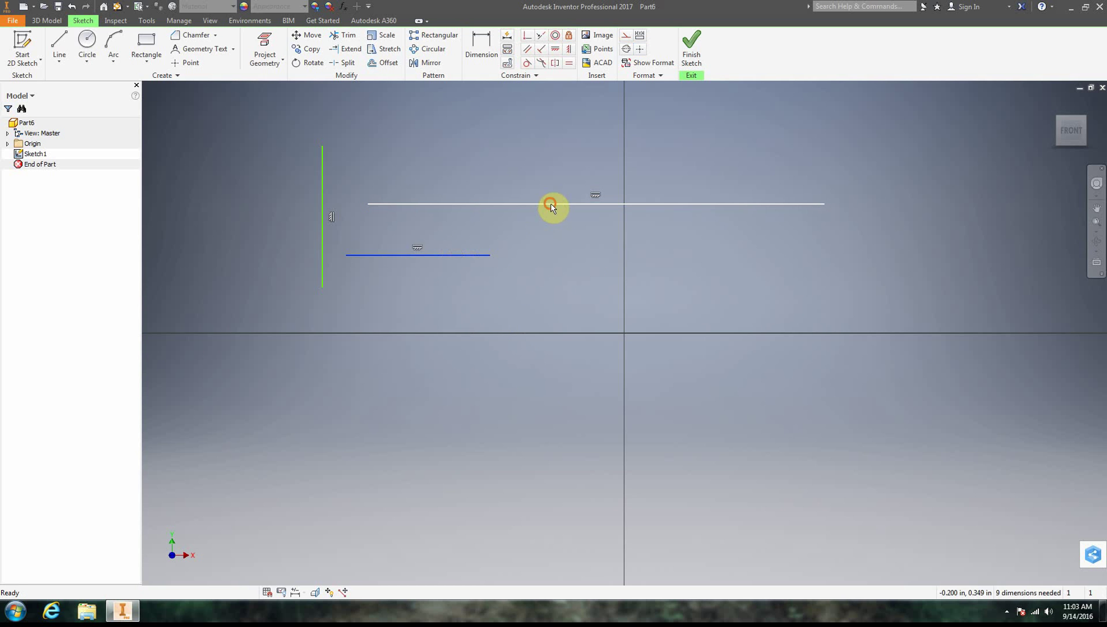
drag(542, 198, 525, 172)
click(546, 111)
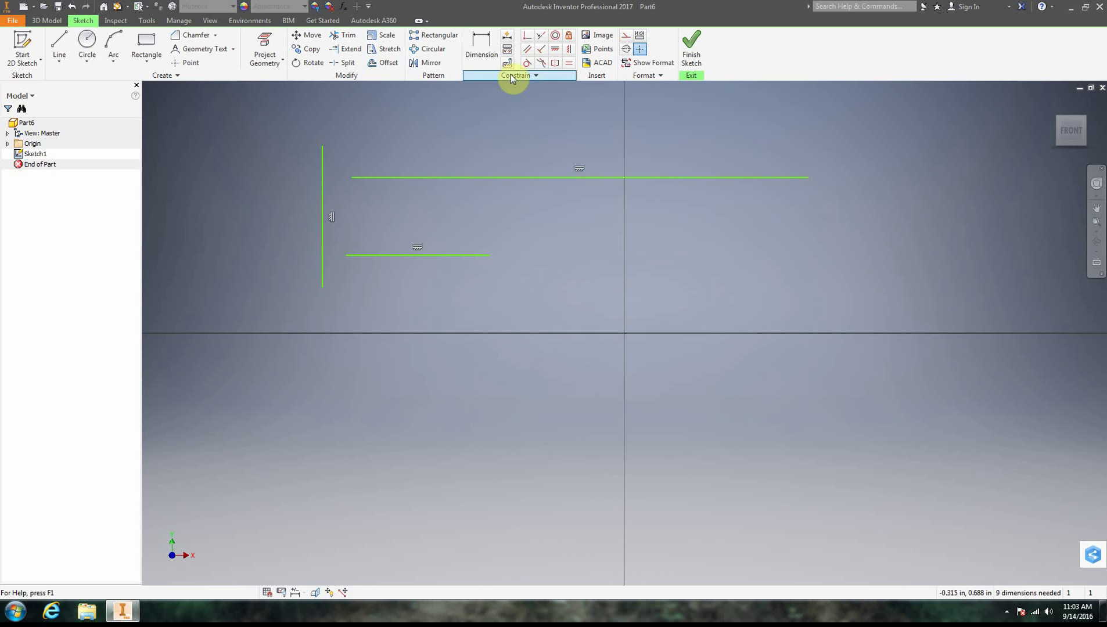
Step: Draw a short horizontal line at the lower left below the axis
click(58, 45)
click(242, 437)
click(389, 437)
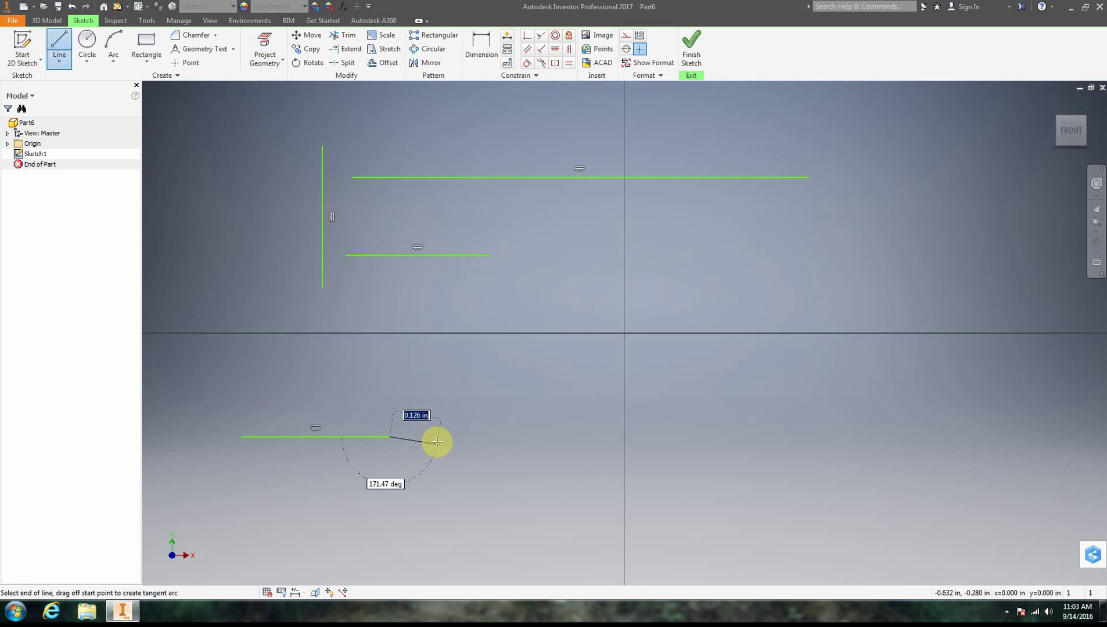
right_click(479, 443)
key(Escape)
Step: Draw a longer, slightly slanted line and move it up just under the axis
click(59, 45)
click(442, 483)
click(729, 481)
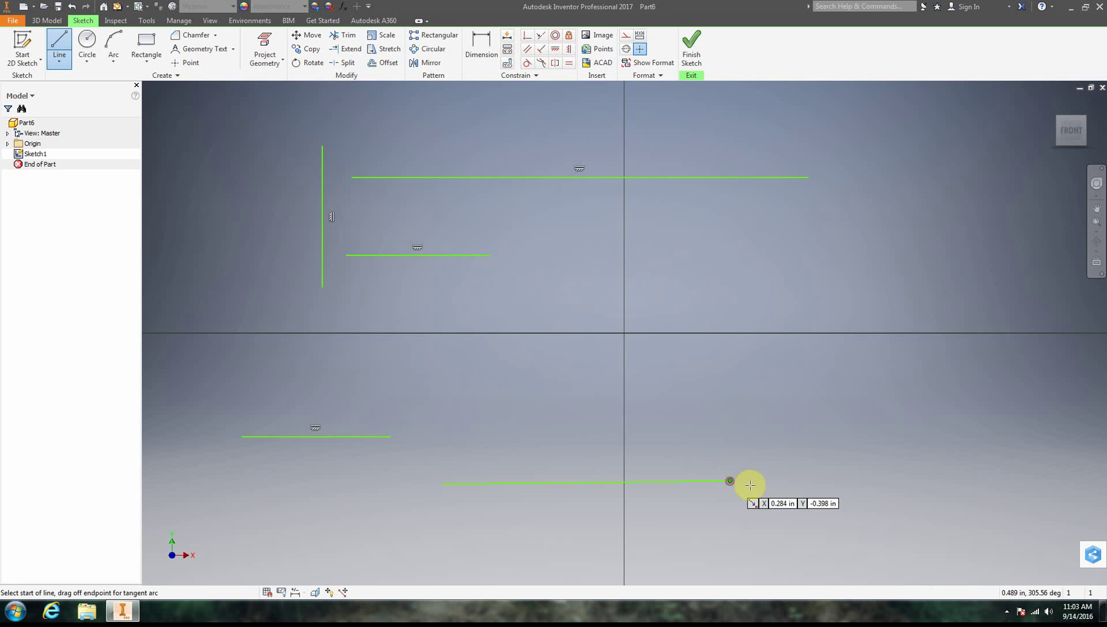
right_click(804, 444)
click(846, 443)
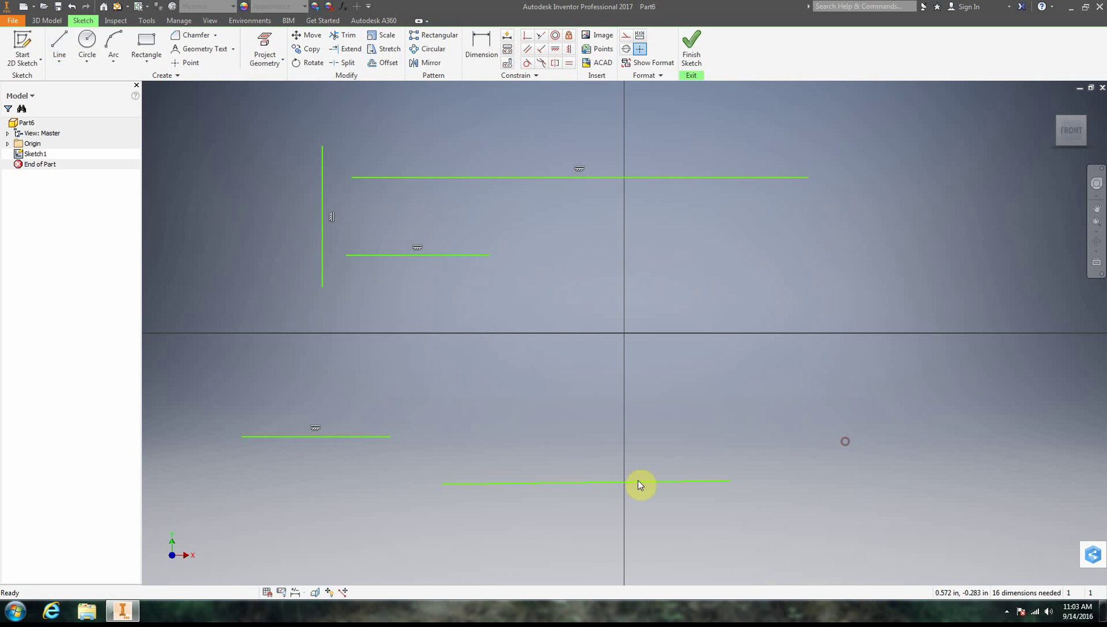
drag(613, 477, 588, 381)
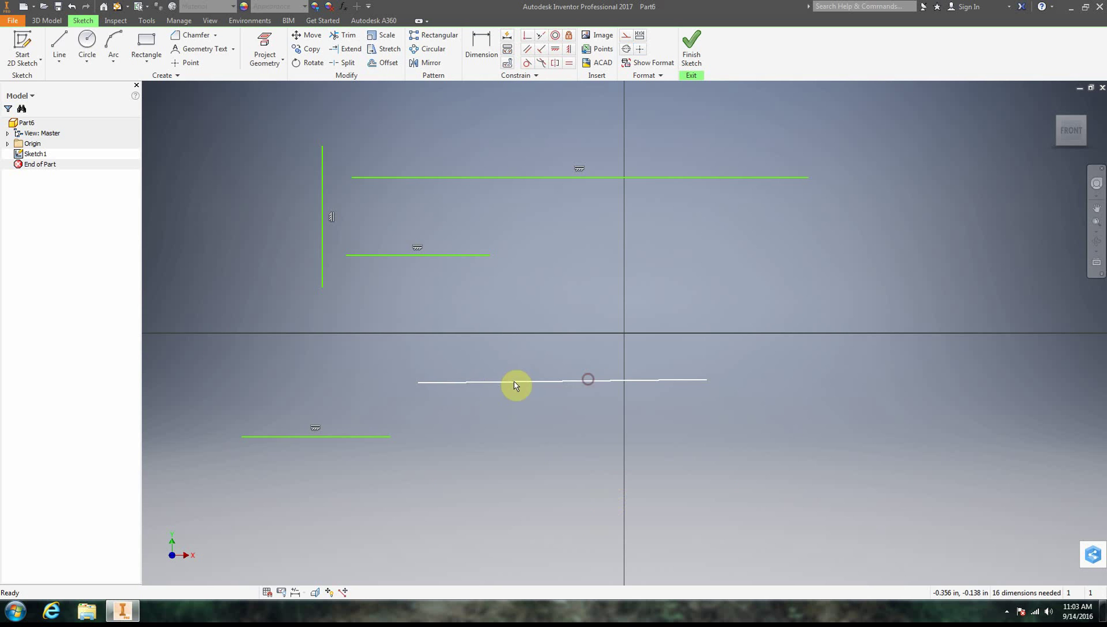
click(628, 381)
click(685, 427)
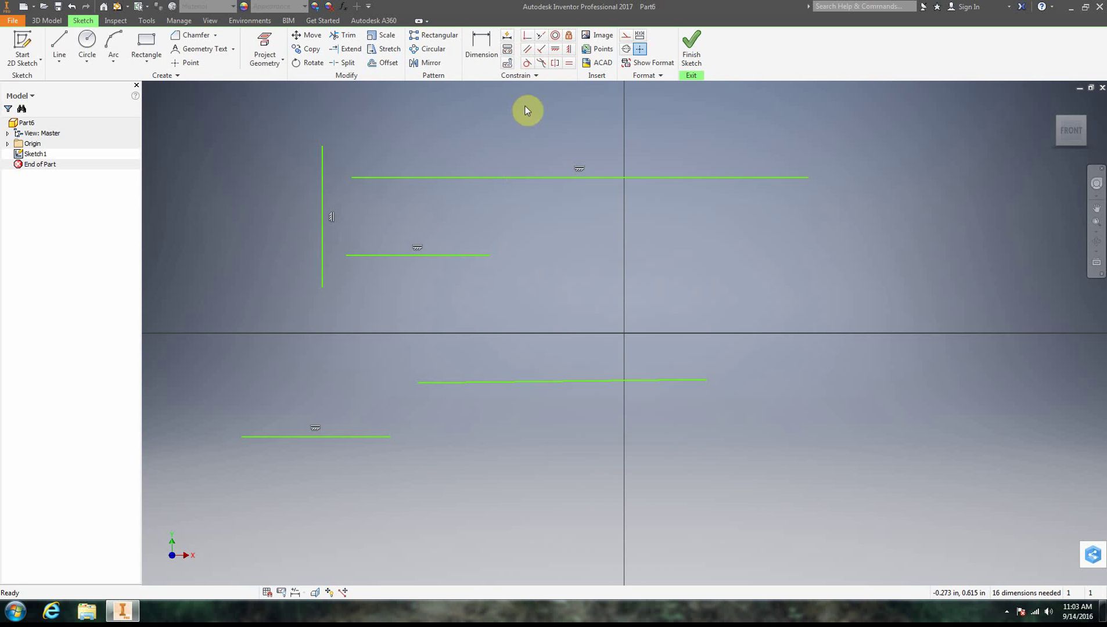
click(569, 64)
click(540, 178)
click(590, 383)
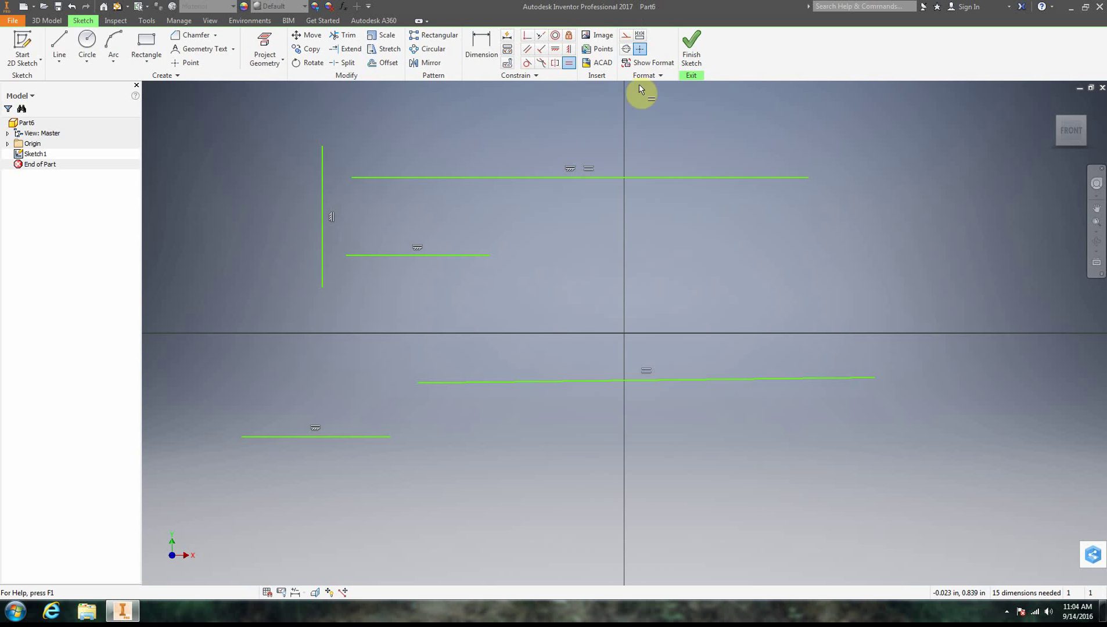
right_click(716, 244)
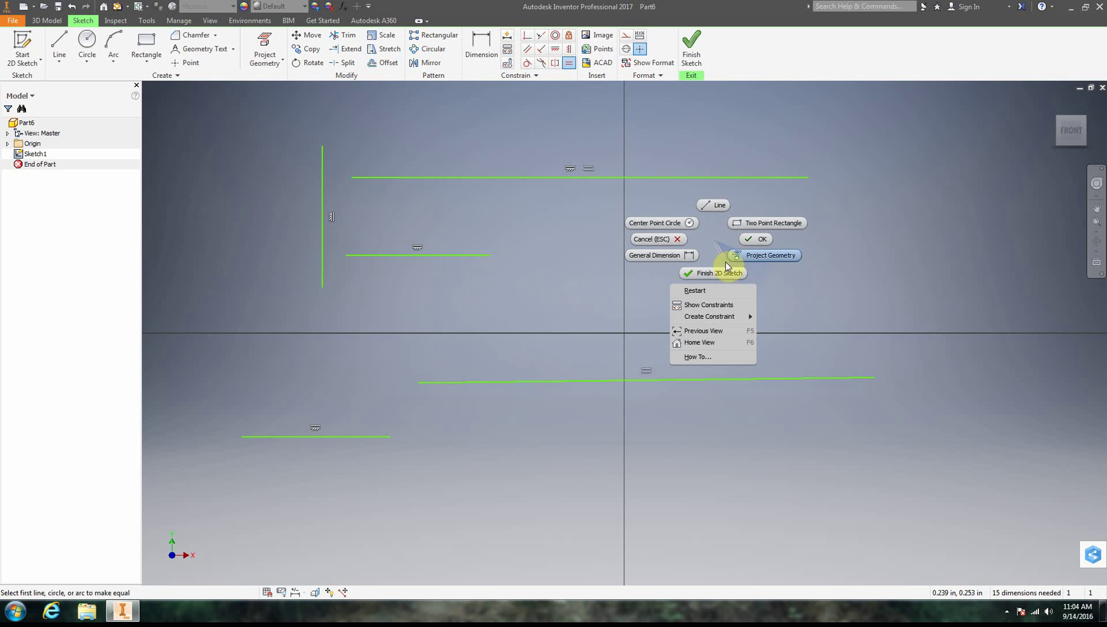
click(753, 240)
drag(760, 380, 722, 414)
right_click(722, 414)
click(776, 392)
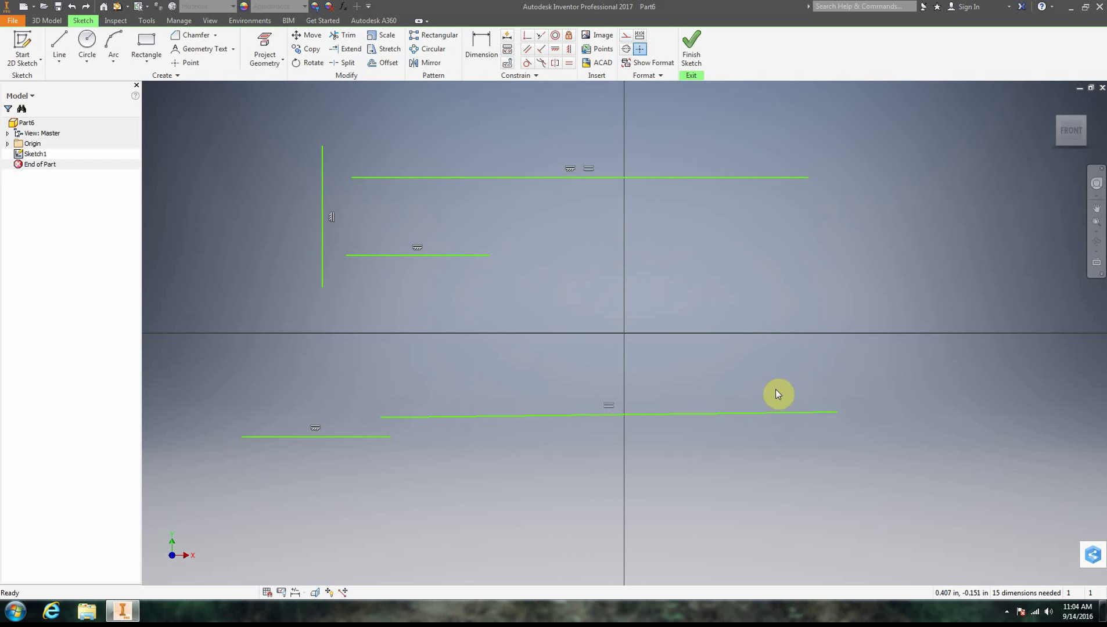
key(ctrl+z)
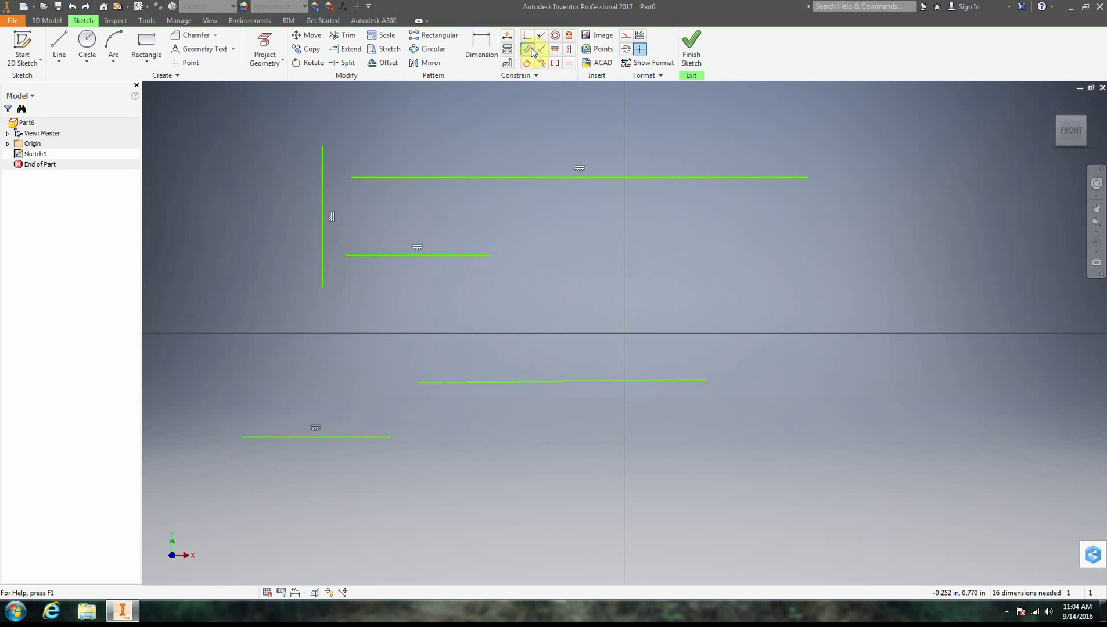
click(612, 383)
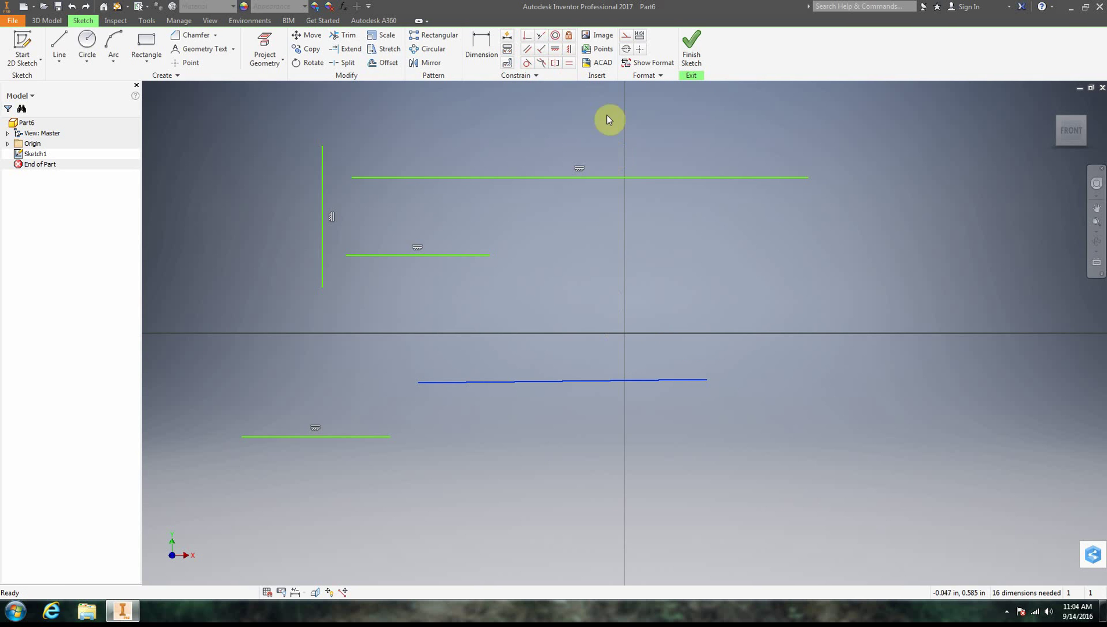
click(570, 63)
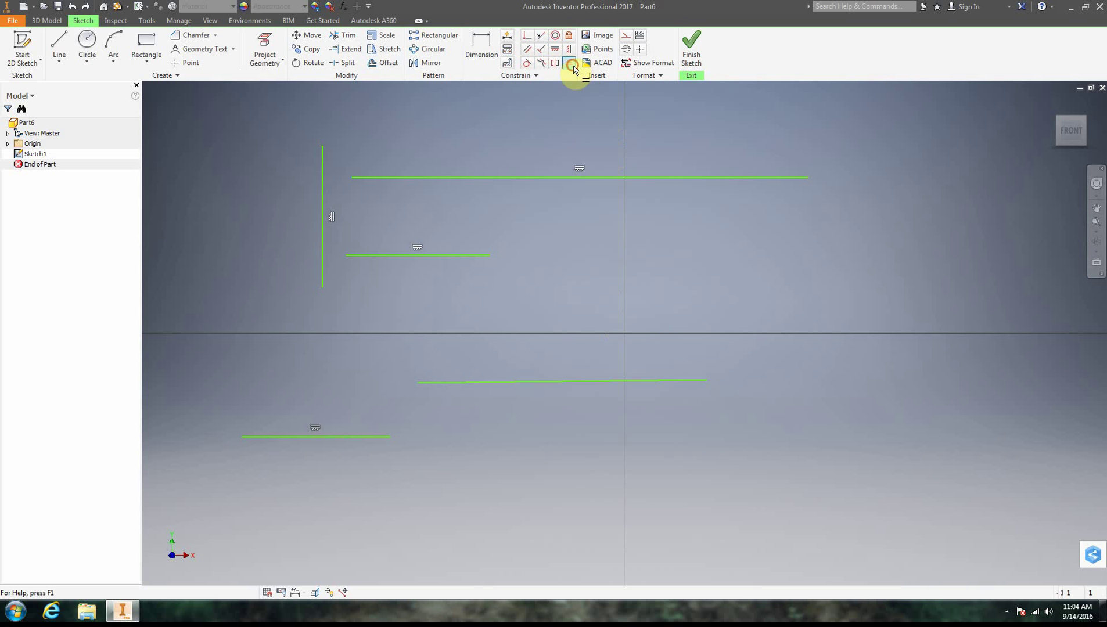
click(613, 383)
click(646, 178)
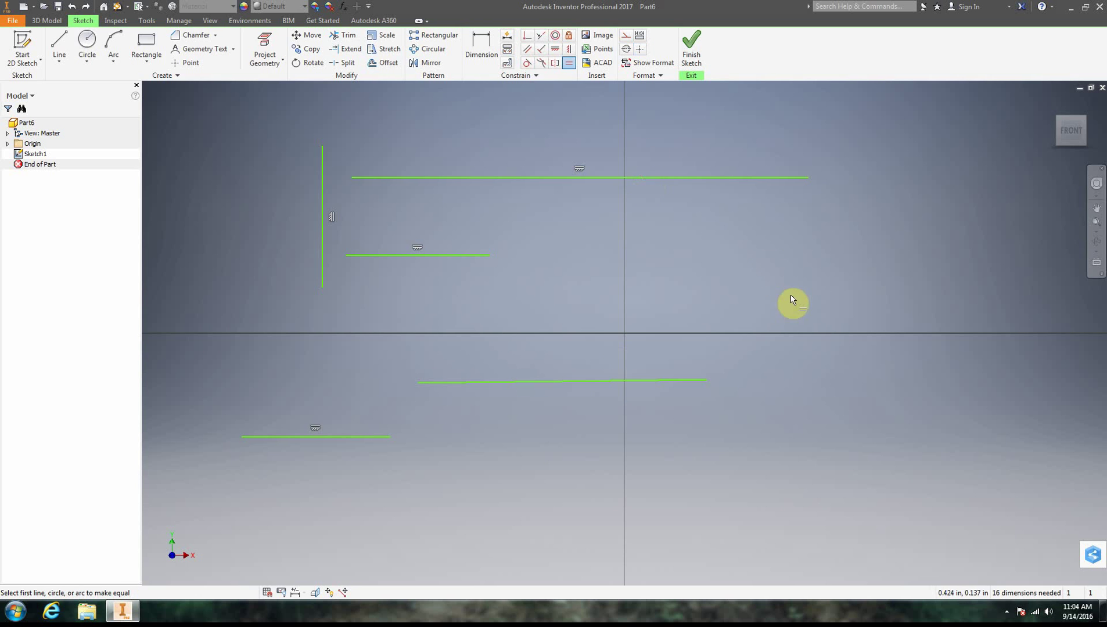
Step: Make the lower long line equal in length to the top line
click(660, 178)
click(677, 380)
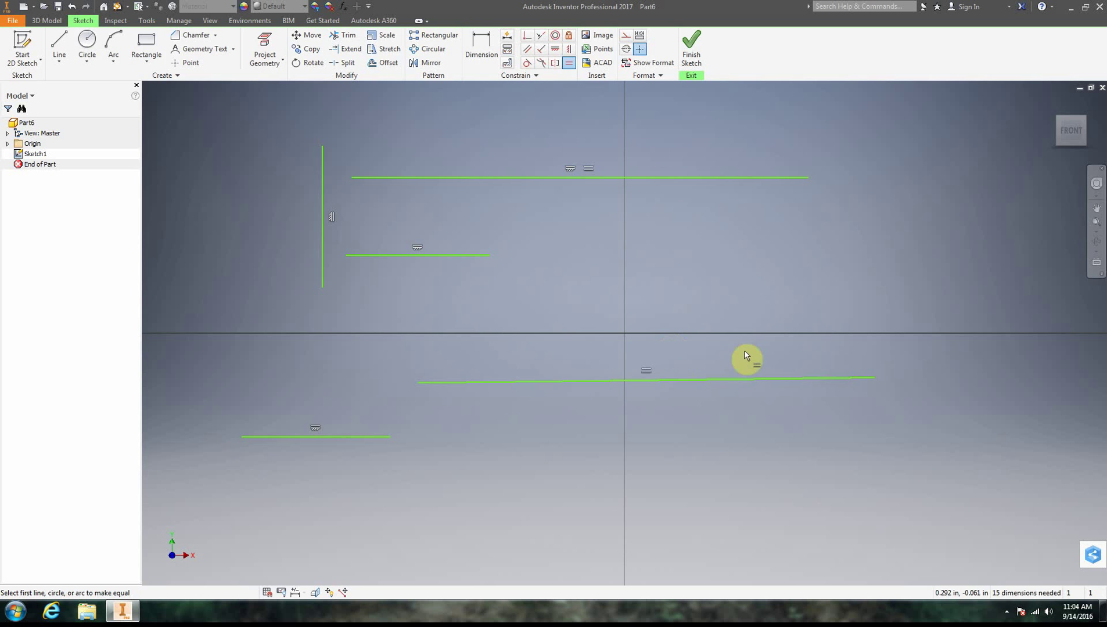
click(87, 42)
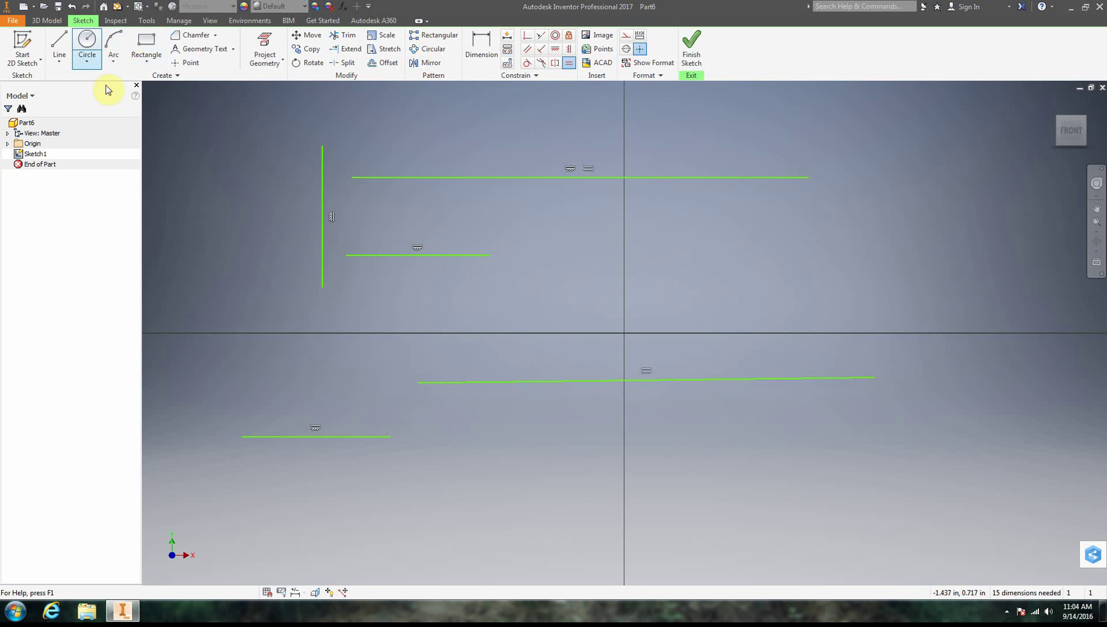
Step: Constrain the lower long line parallel to the top line
click(528, 49)
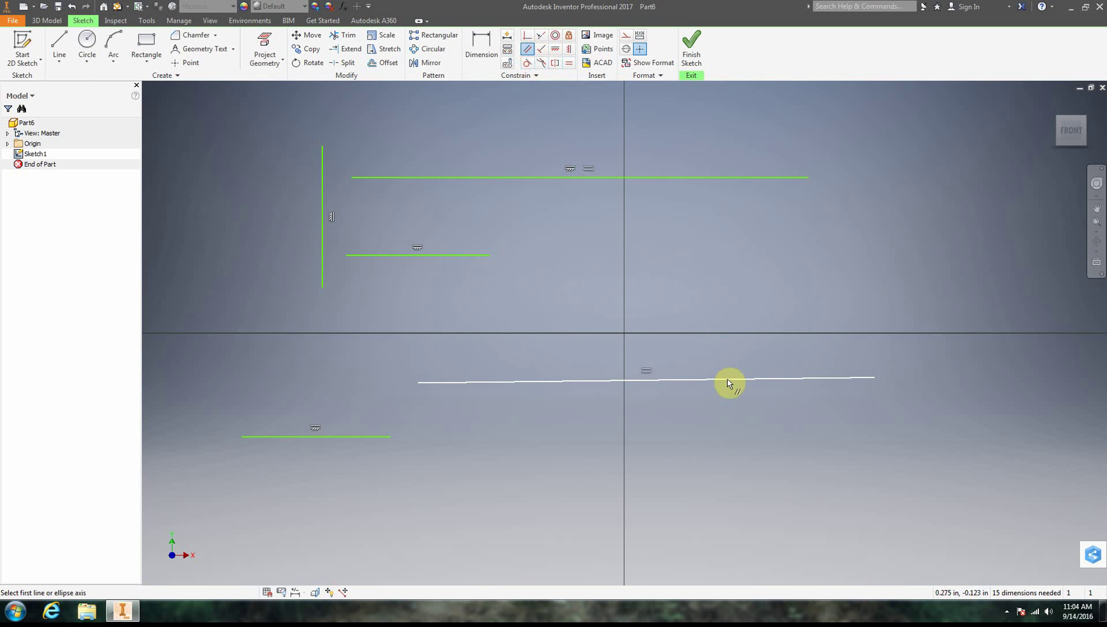
click(704, 380)
click(681, 178)
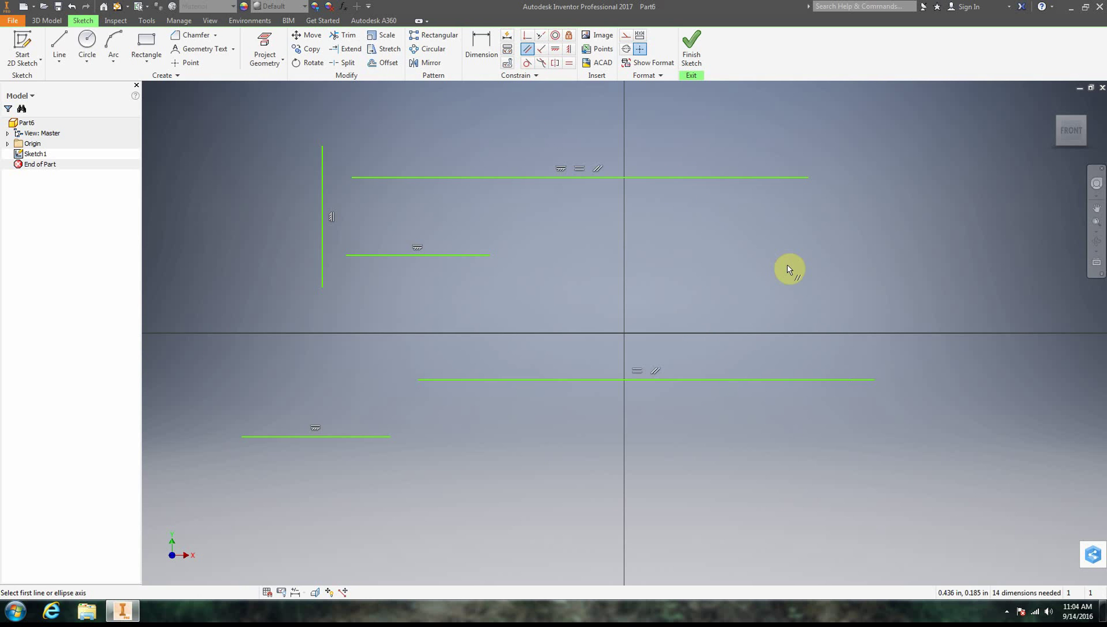
click(59, 44)
Step: Draw a diagonal line at the far right and constrain it perpendicular to the lower long line
click(904, 183)
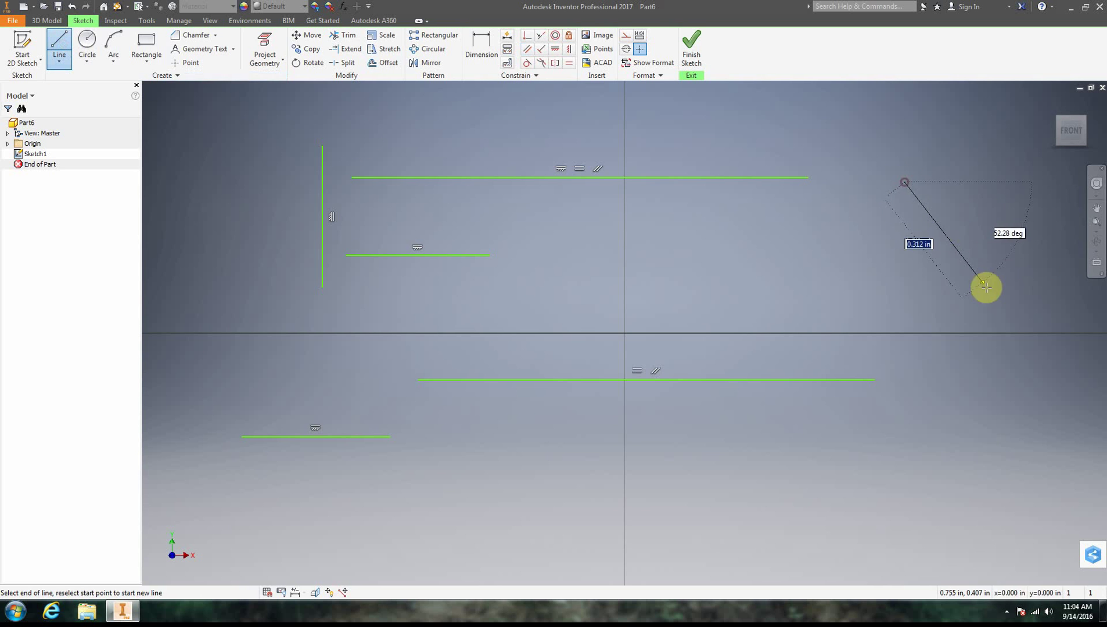
right_click(1065, 423)
click(1053, 421)
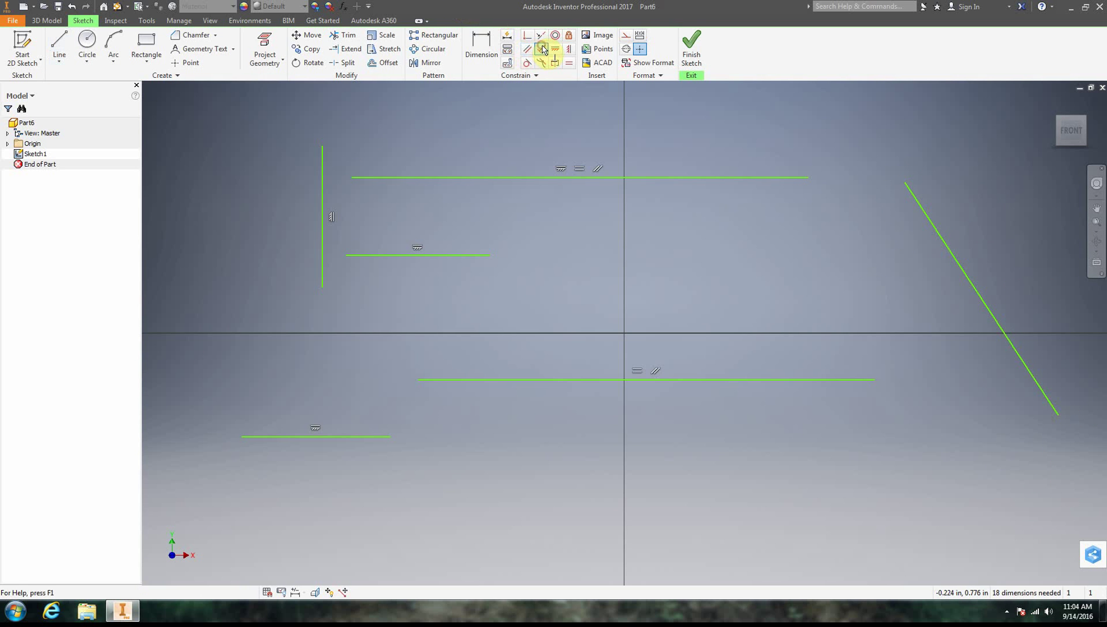
click(967, 278)
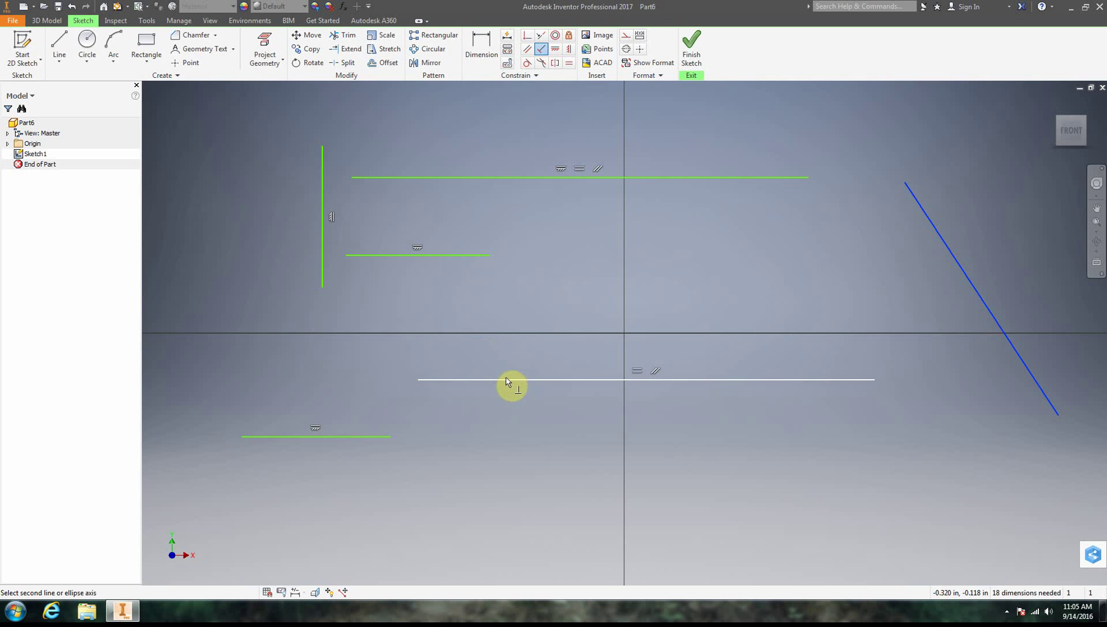
click(466, 381)
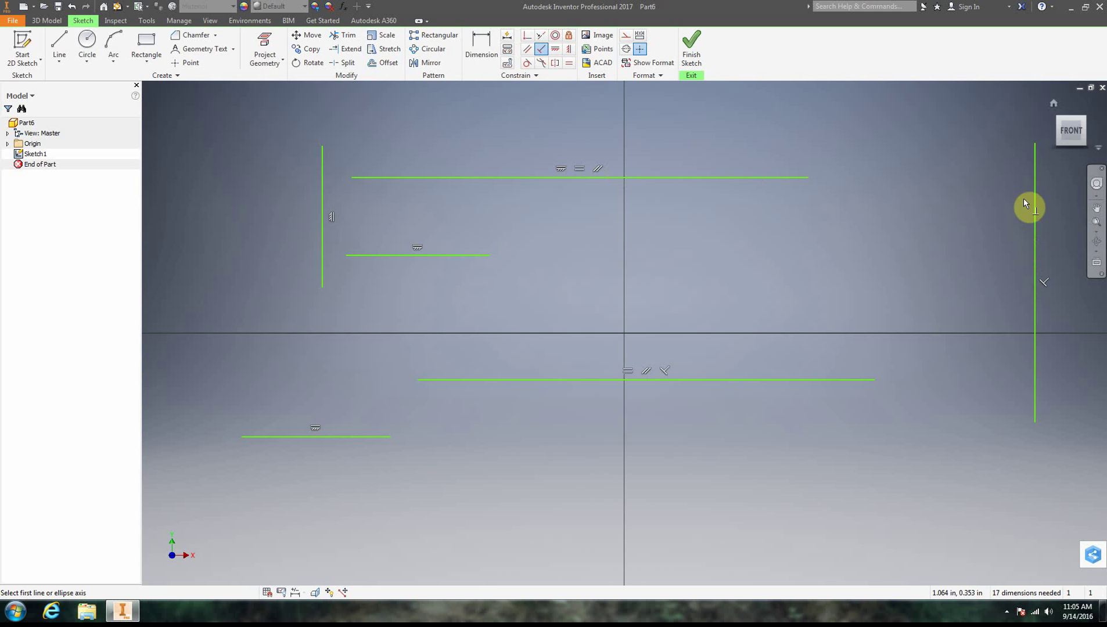
right_click(196, 93)
click(238, 104)
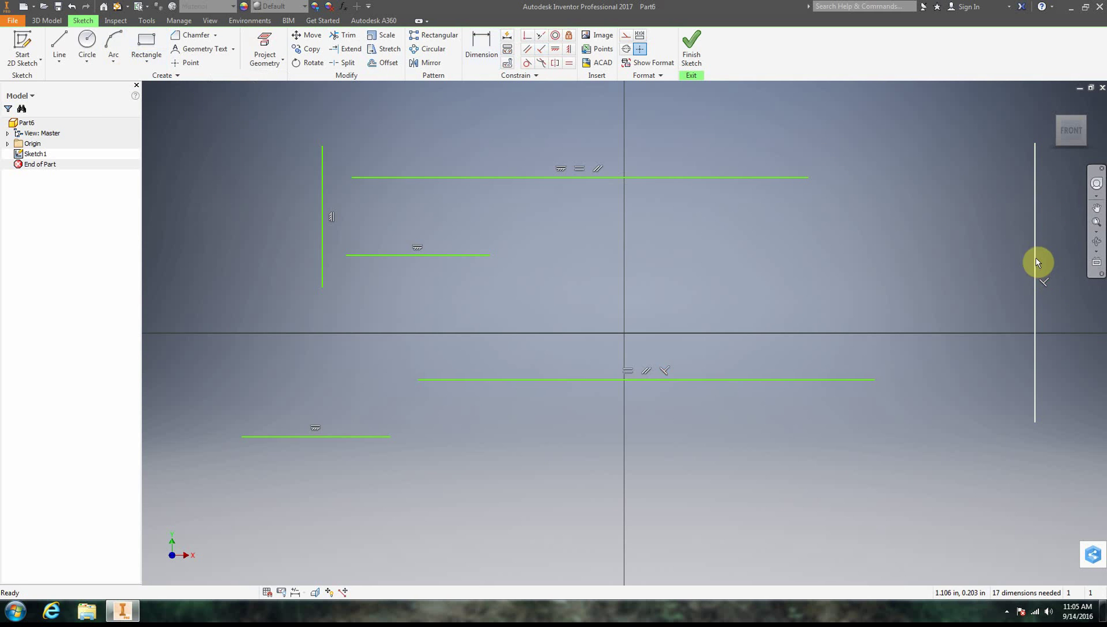
Step: Shift the vertical line left and draw a short diagonal line below the sketch
drag(1037, 260, 927, 265)
click(998, 266)
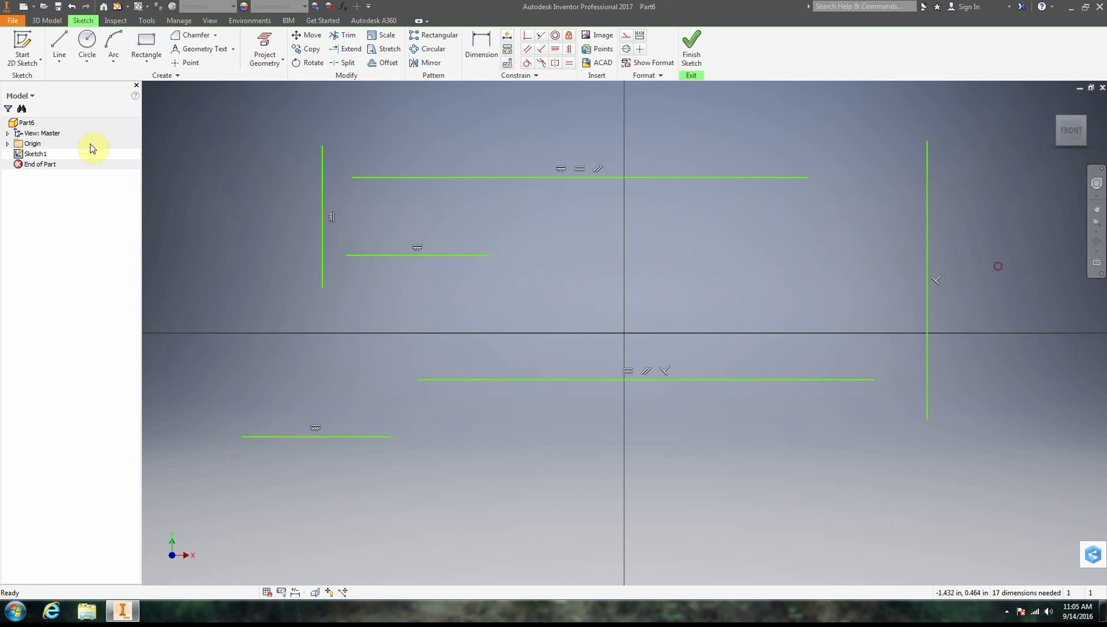
click(59, 46)
click(478, 467)
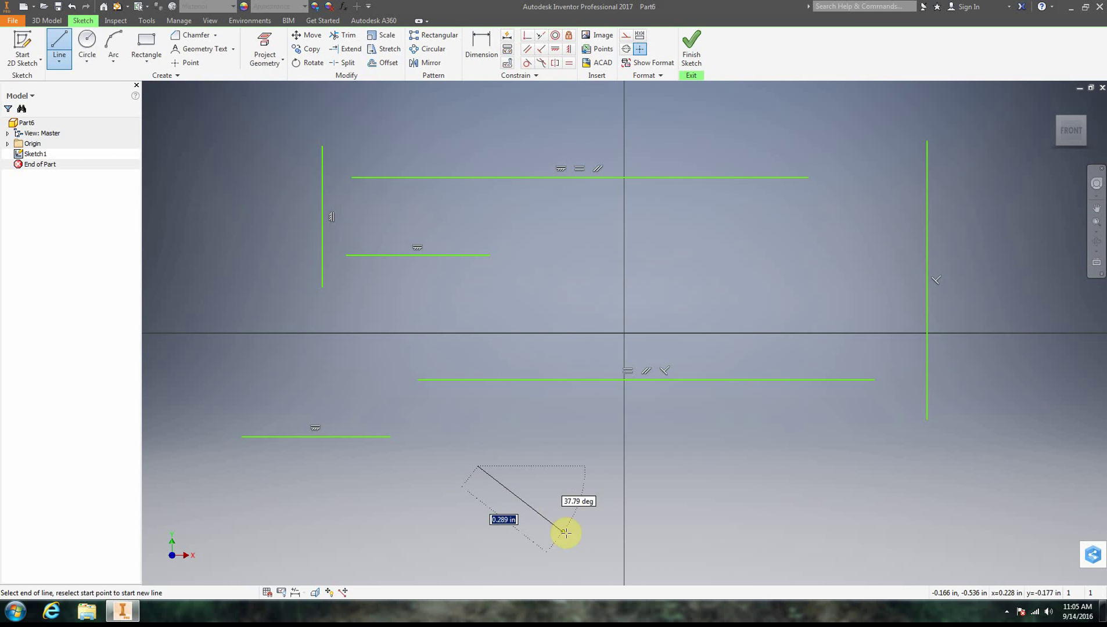
click(567, 532)
right_click(566, 532)
click(612, 533)
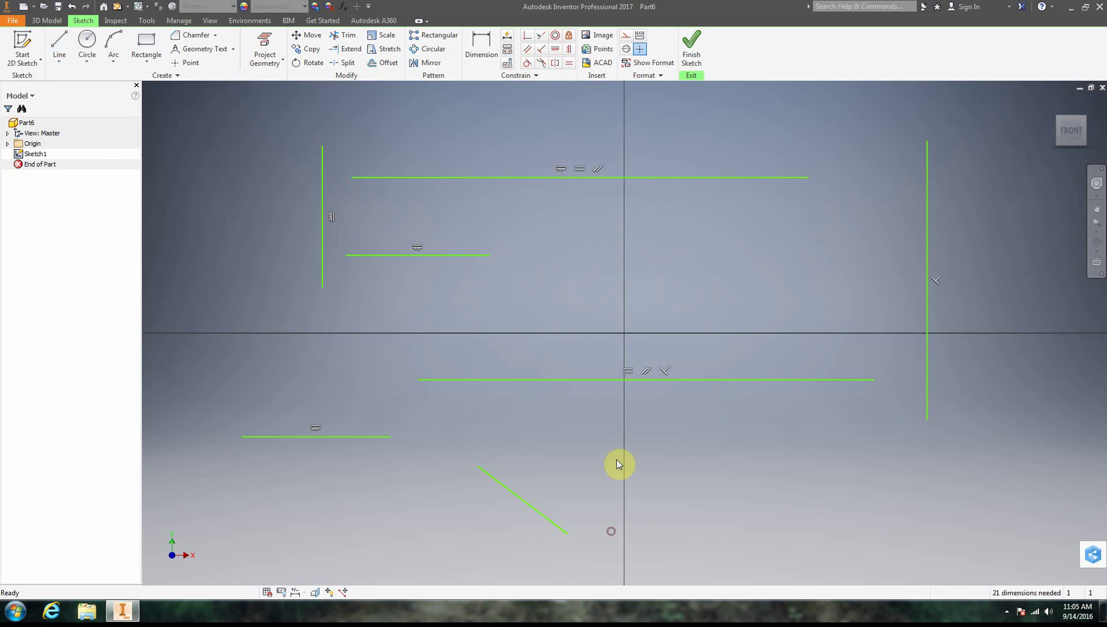
Step: Draw a second short diagonal line to the right of the first
click(58, 46)
click(697, 461)
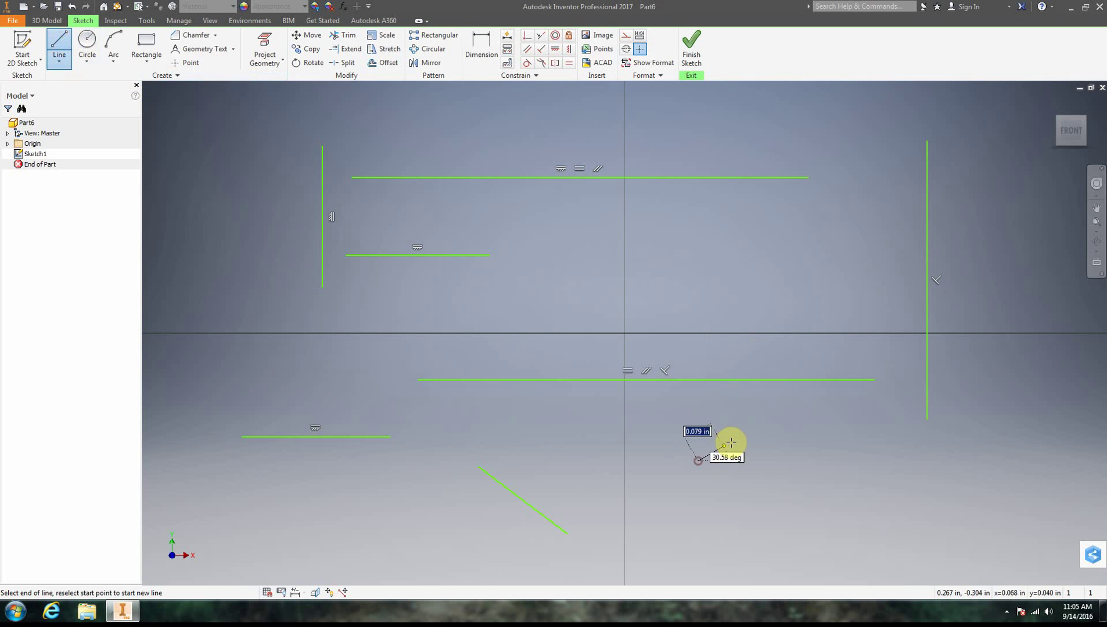
click(772, 504)
right_click(803, 490)
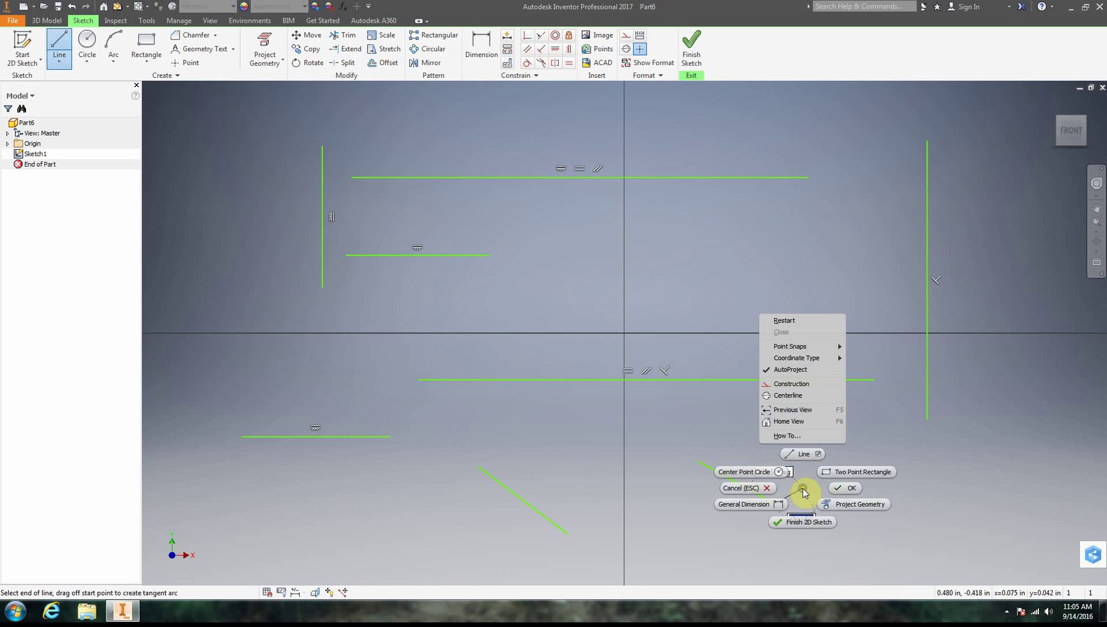
click(847, 488)
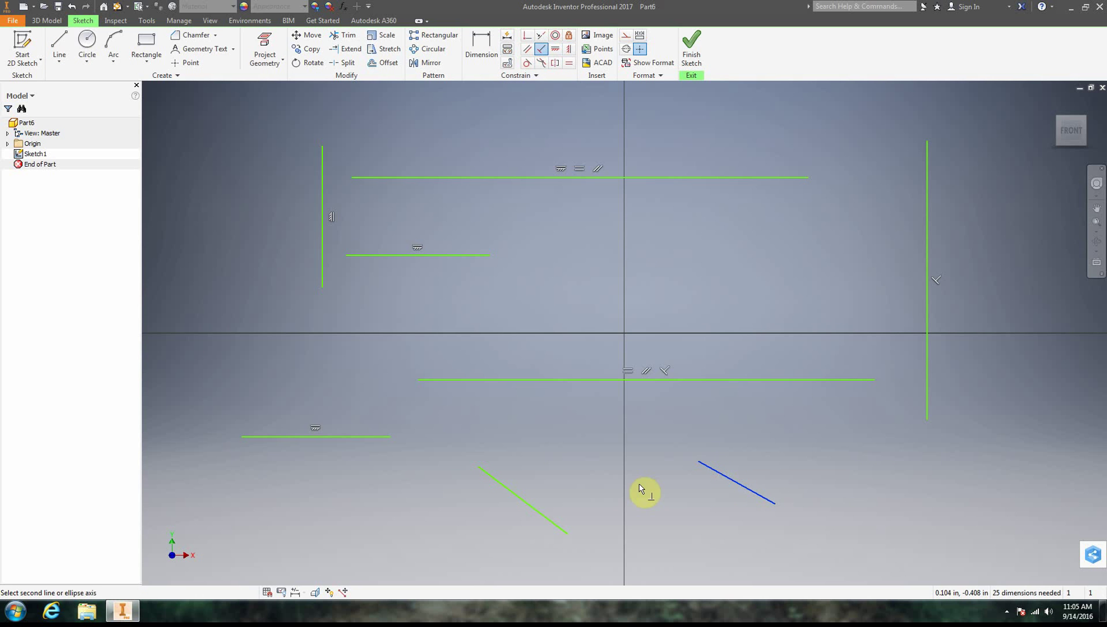
Step: Constrain the two diagonal lines perpendicular and drag the upper one down into an X
click(520, 499)
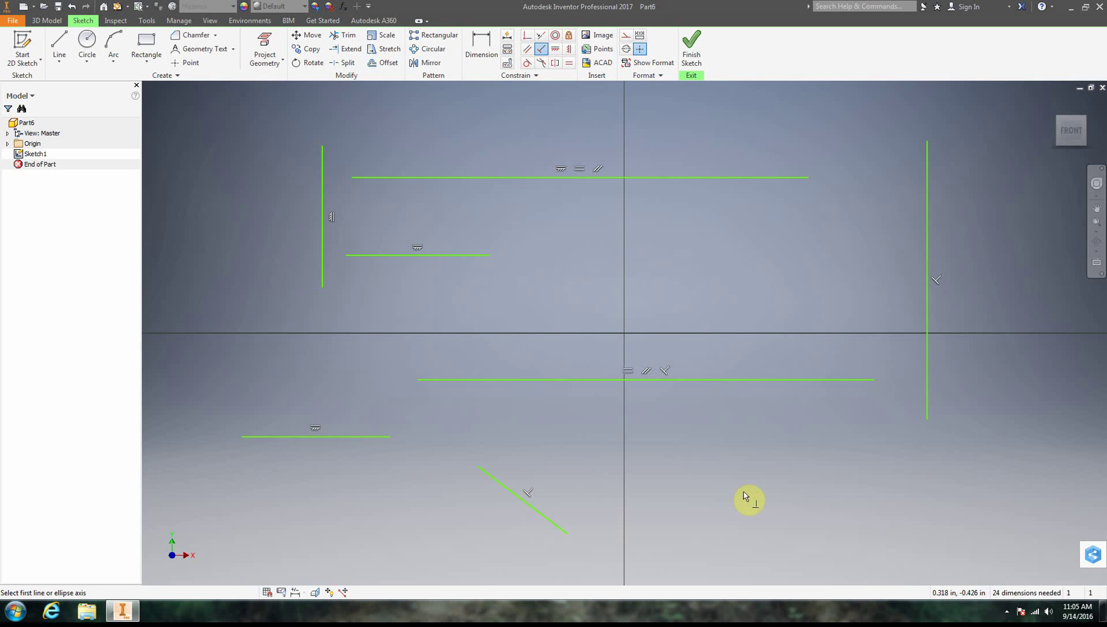
click(1096, 221)
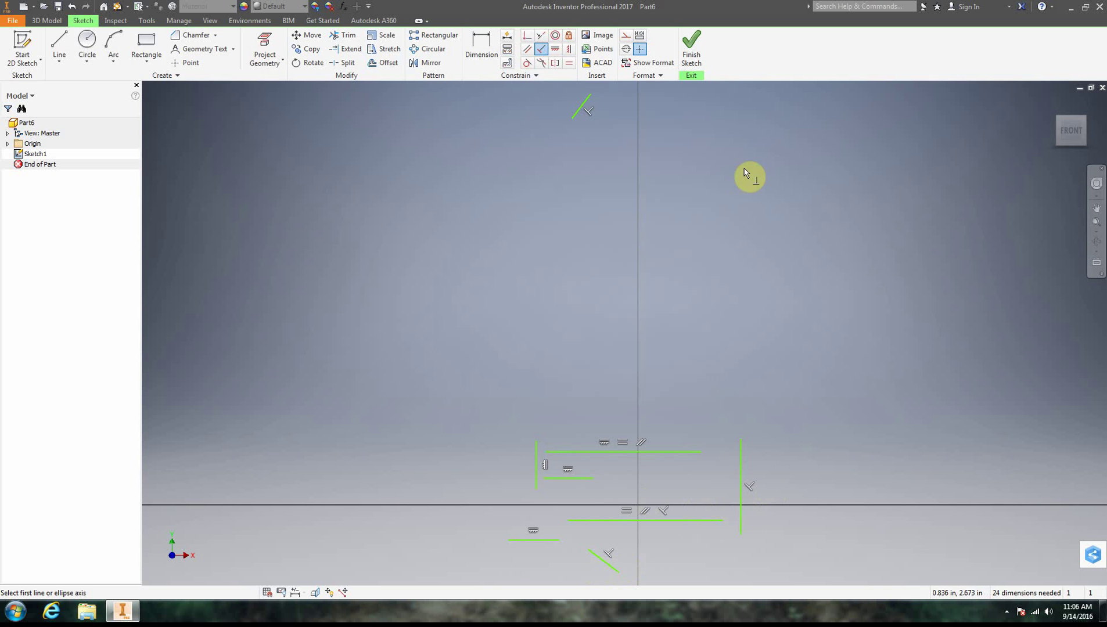
right_click(504, 121)
click(552, 136)
mouse_move(585, 104)
mouse_down()
mouse_move(642, 350)
mouse_move(635, 530)
mouse_move(599, 553)
mouse_up()
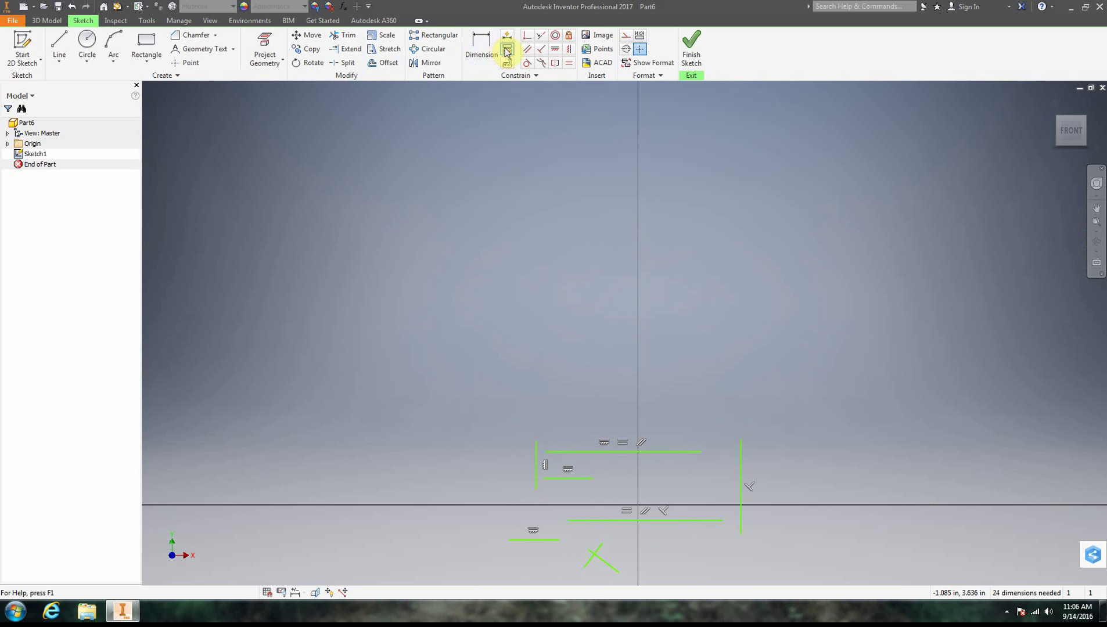
Step: Pan the view up and draw a center point circle at the upper right
scroll(667, 334, up, 3)
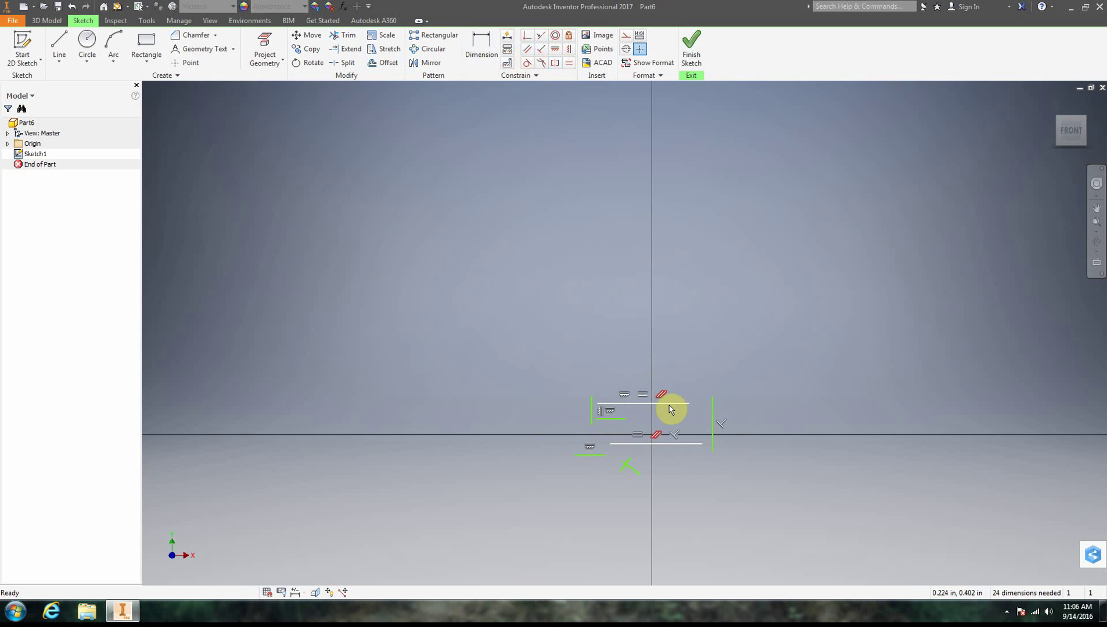
scroll(672, 416, down, 5)
scroll(672, 424, up, 2)
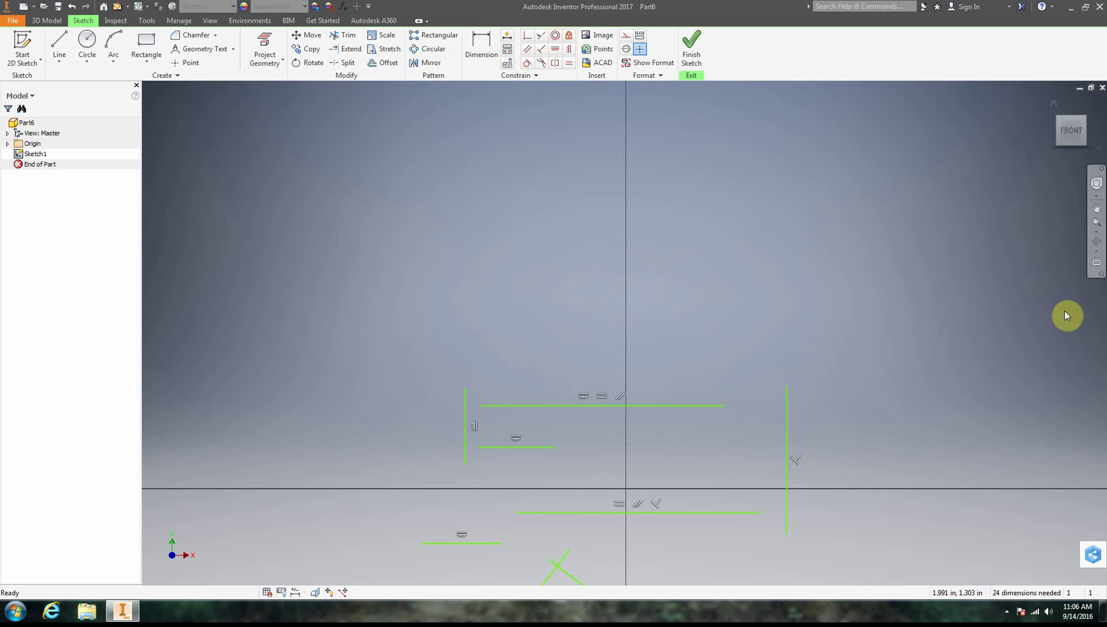
click(1096, 207)
drag(959, 431, 957, 273)
right_drag(711, 113, 756, 111)
click(86, 46)
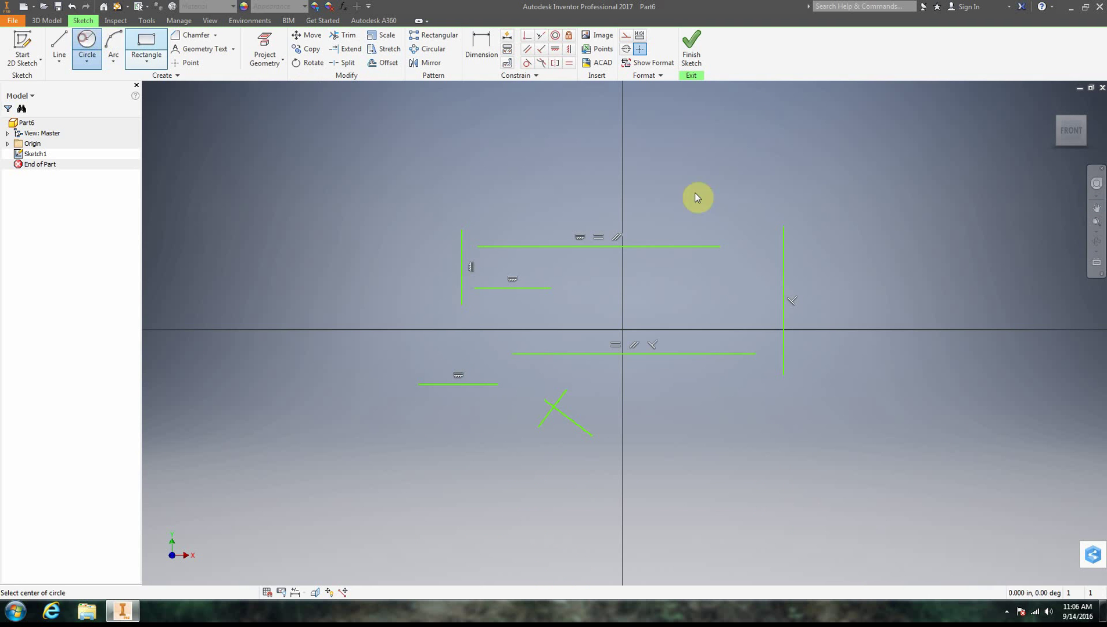
click(943, 164)
click(894, 155)
right_click(708, 183)
click(752, 182)
Step: Draw a slanted line below the circle running toward the lower right
click(52, 43)
click(846, 280)
click(962, 435)
right_click(987, 389)
click(1024, 388)
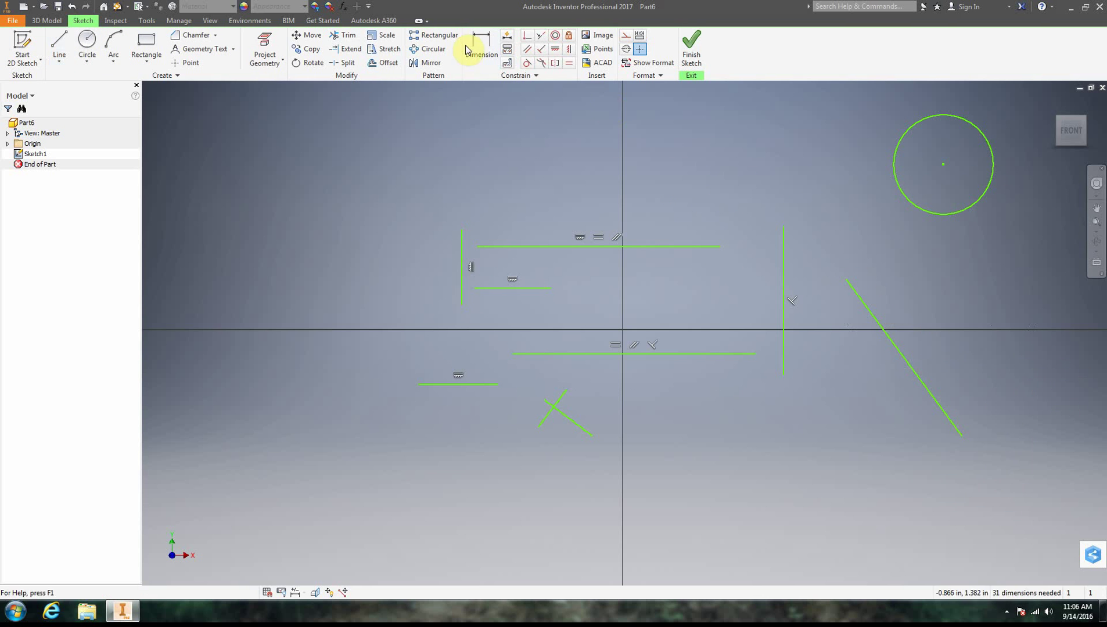
Step: Make the circle tangent to the slanted line, then resize the circle and extend the line
click(525, 64)
click(916, 209)
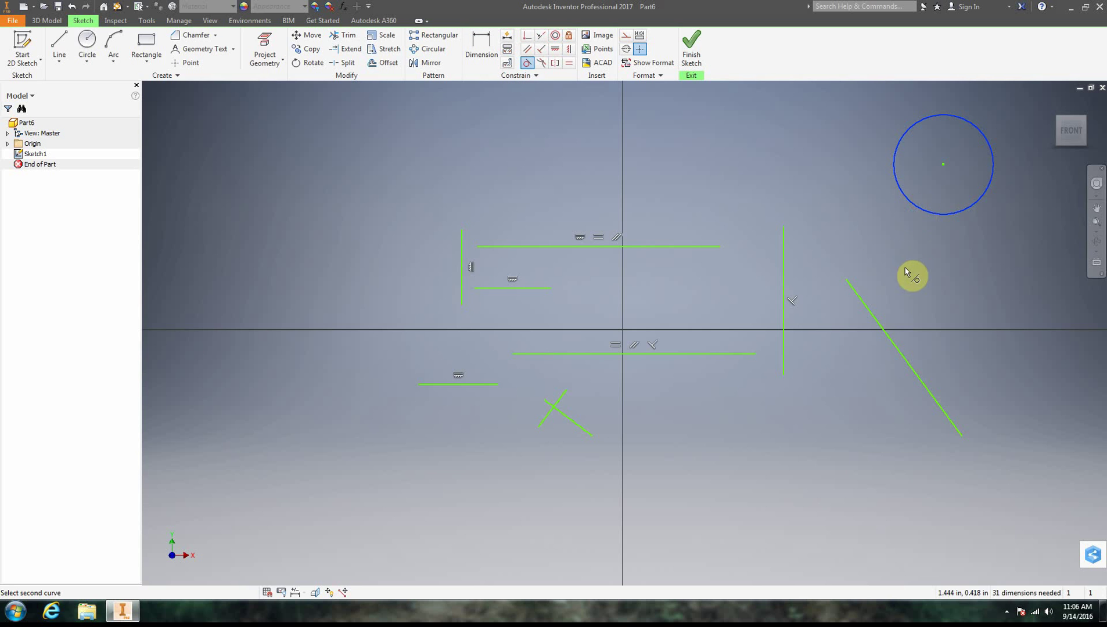
click(883, 328)
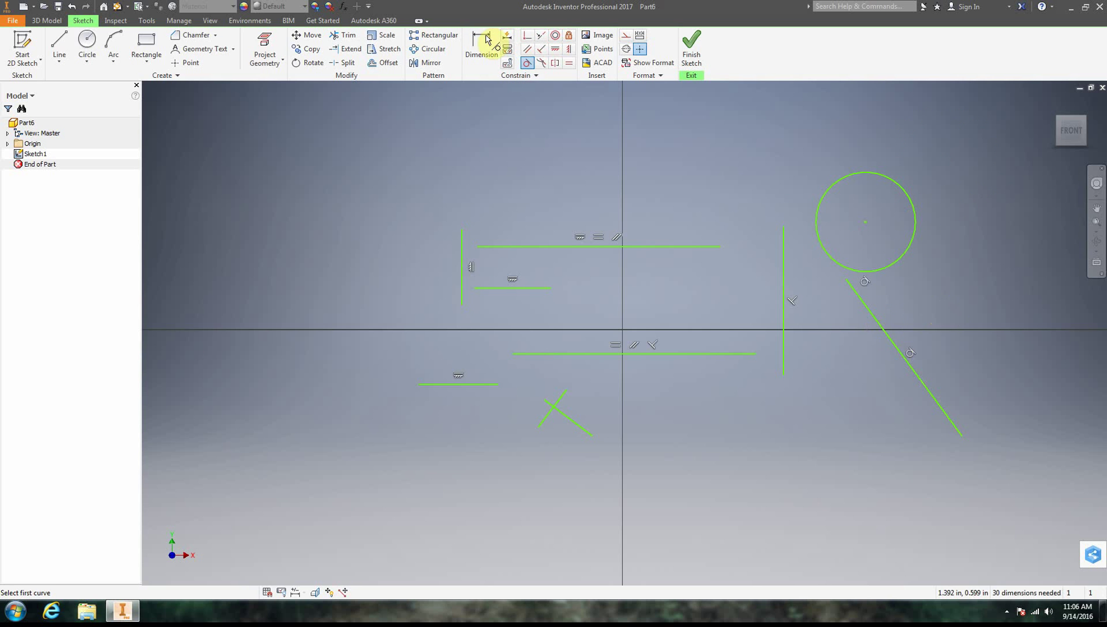
right_click(304, 149)
click(344, 150)
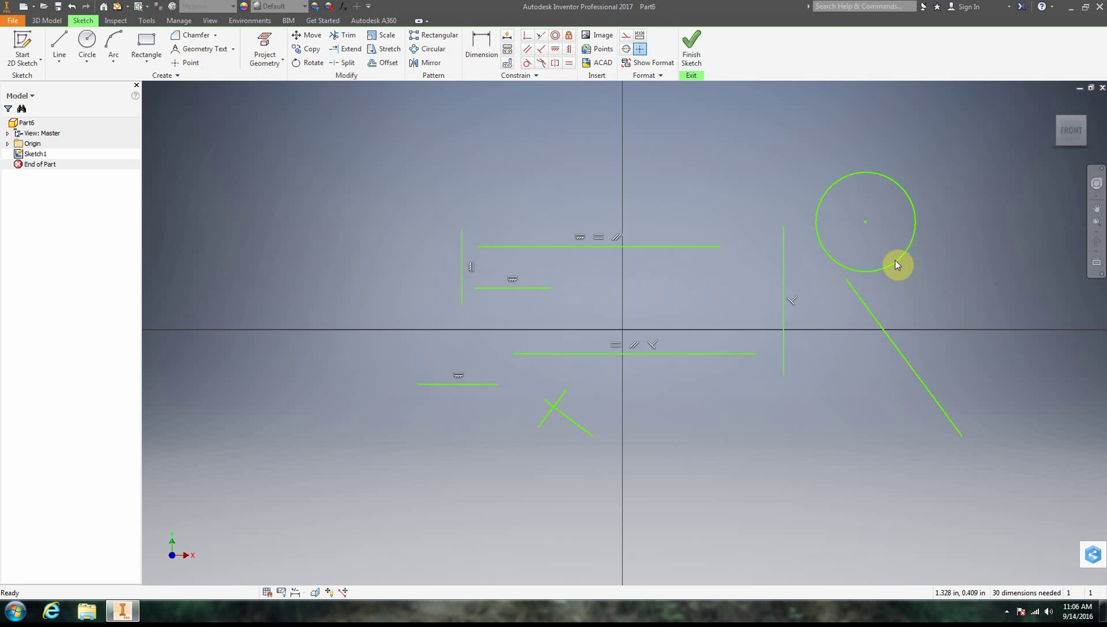
mouse_move(894, 271)
mouse_down()
mouse_move(924, 305)
mouse_move(901, 267)
mouse_up()
drag(884, 324, 831, 262)
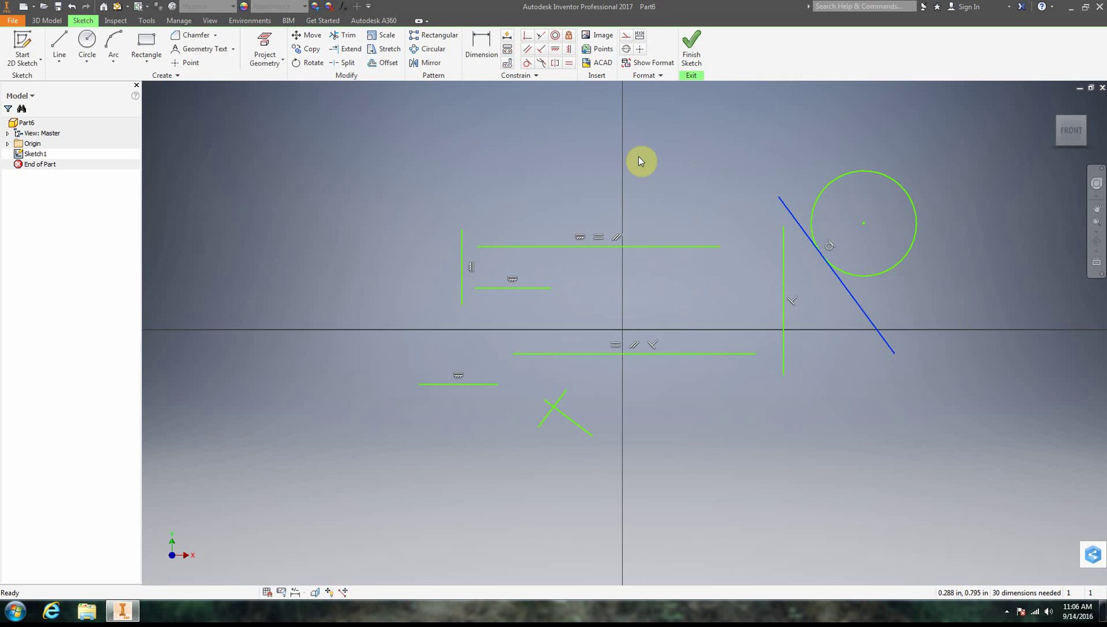
Step: Draw a small circle above the lines
click(87, 44)
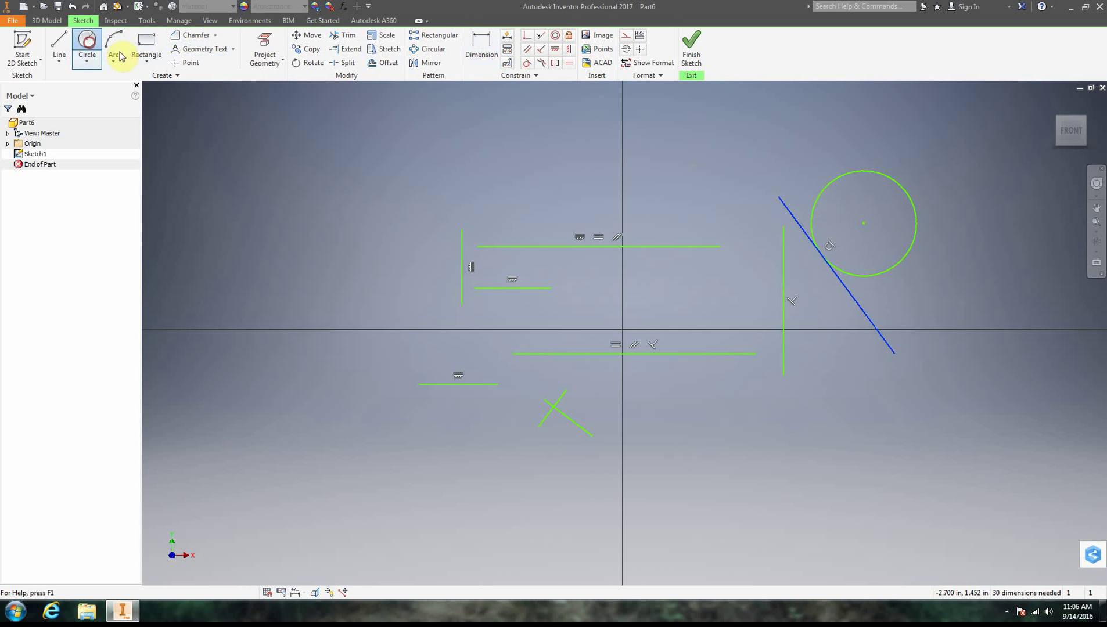
click(545, 152)
click(552, 133)
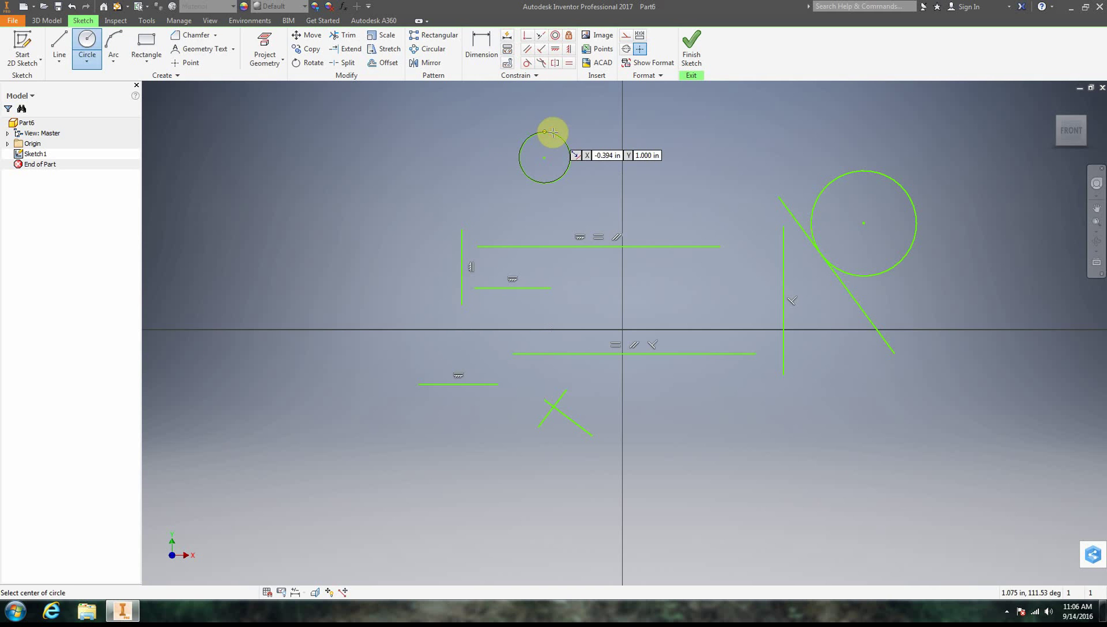
right_click(554, 137)
click(631, 154)
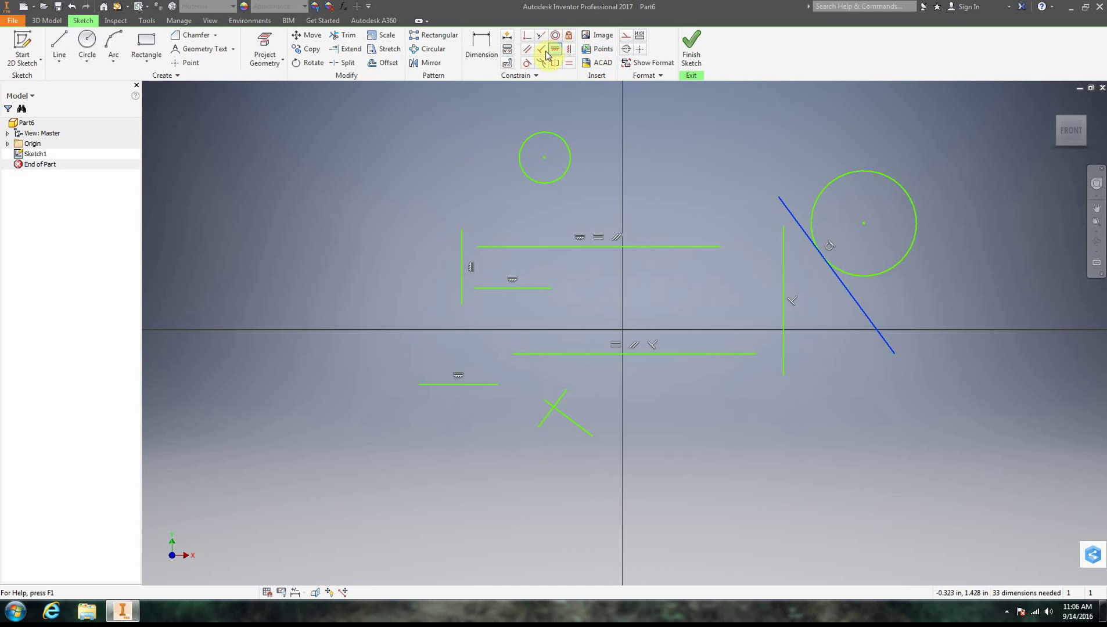
Step: Try a Concentric constraint between the circles, cancelling the over-constrain warnings
click(555, 34)
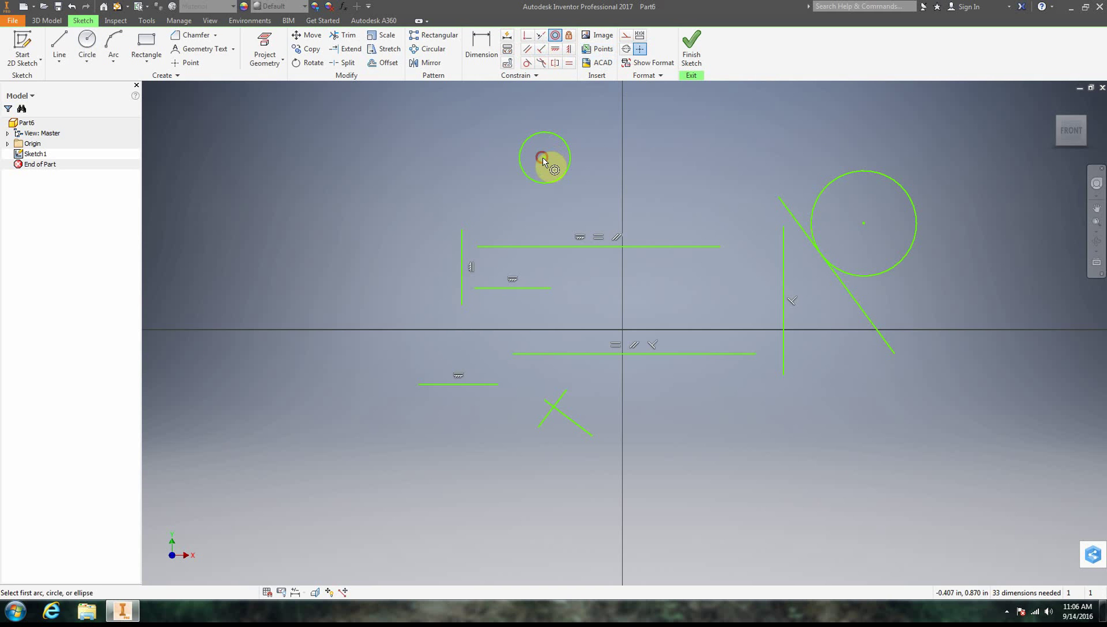
click(568, 153)
click(886, 175)
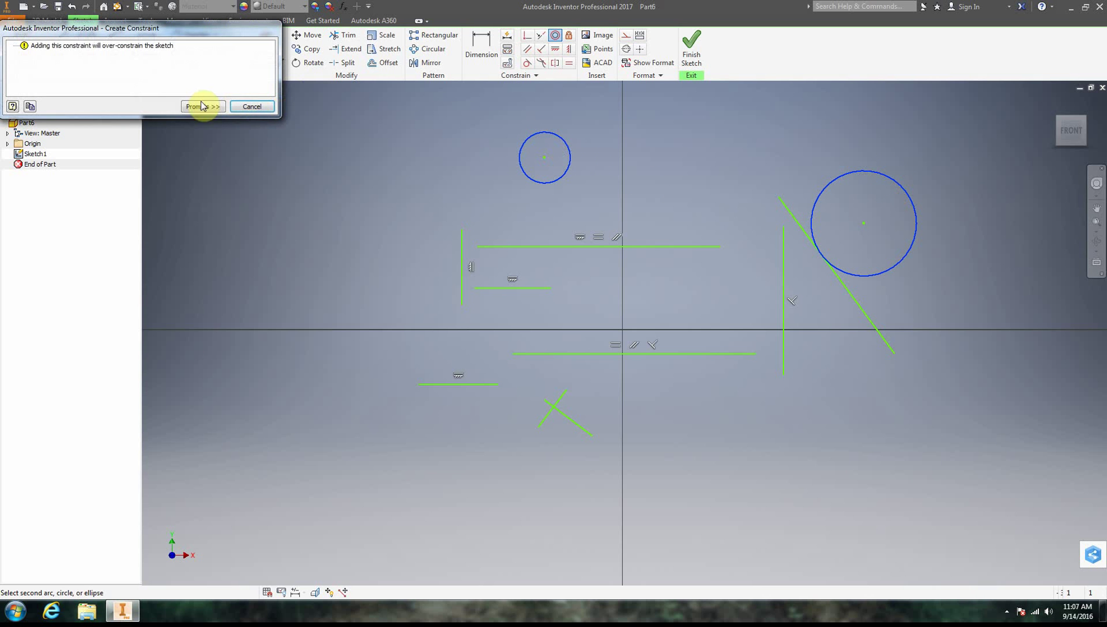
click(262, 110)
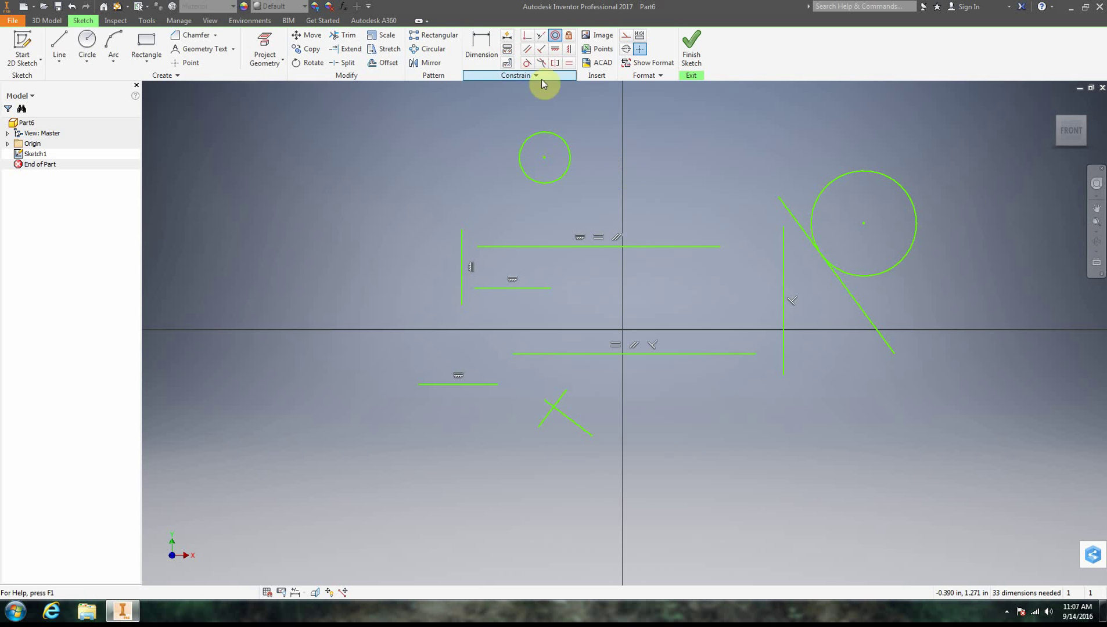
click(861, 172)
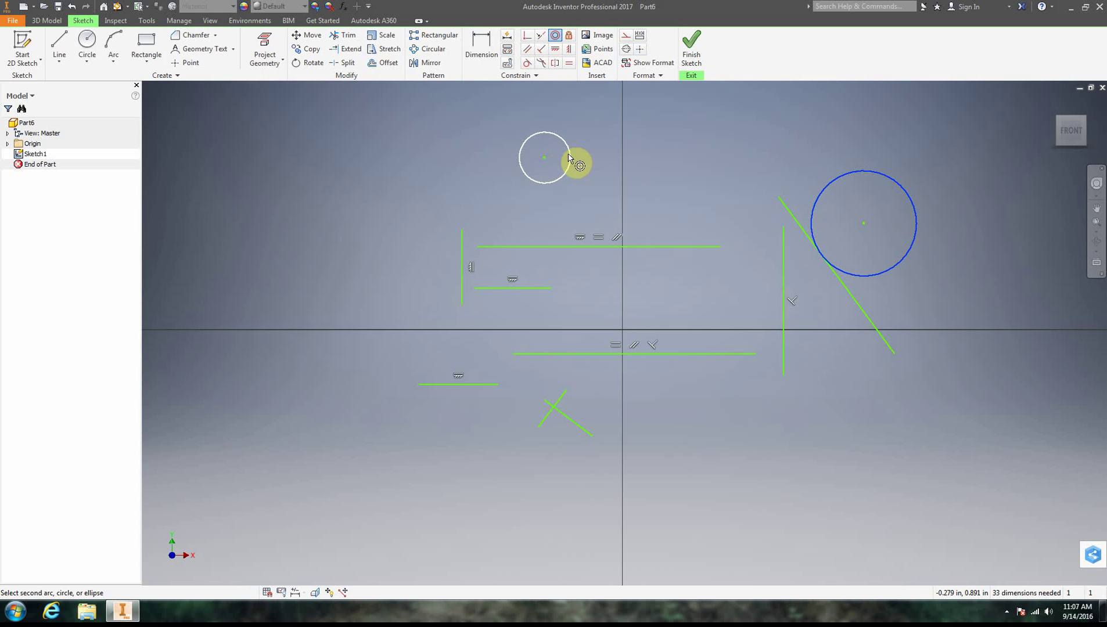
click(568, 154)
click(252, 107)
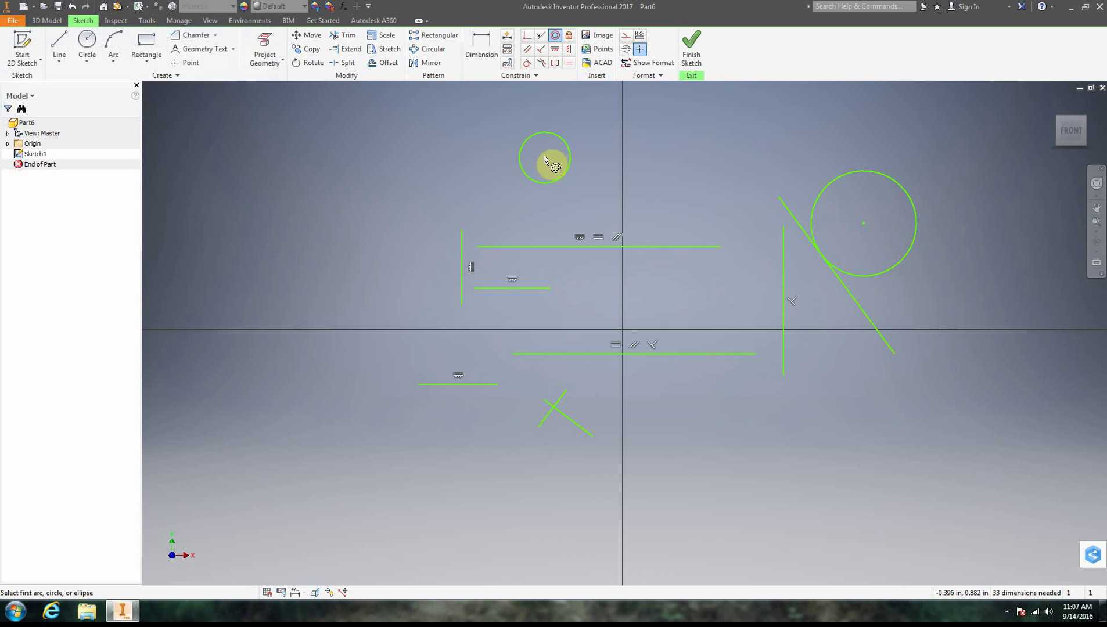
right_click(604, 163)
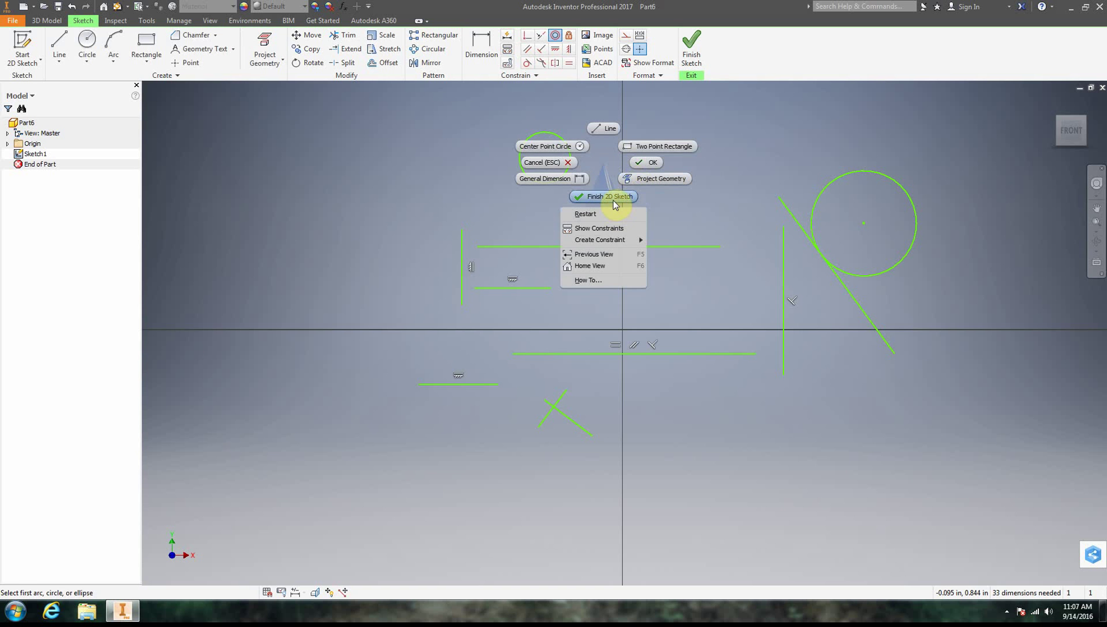
click(648, 165)
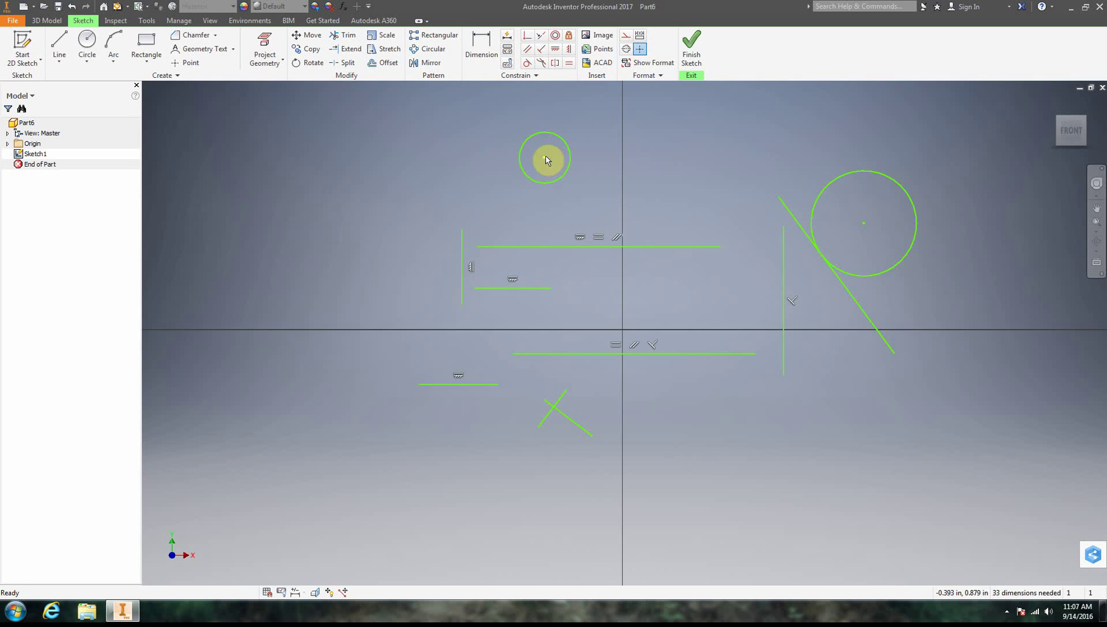
Step: Drag the small circle onto the large circle's centre and adjust the outer circle's size
mouse_move(546, 159)
mouse_down()
mouse_move(738, 175)
mouse_move(880, 215)
mouse_move(865, 225)
mouse_up()
click(907, 195)
drag(914, 199, 982, 191)
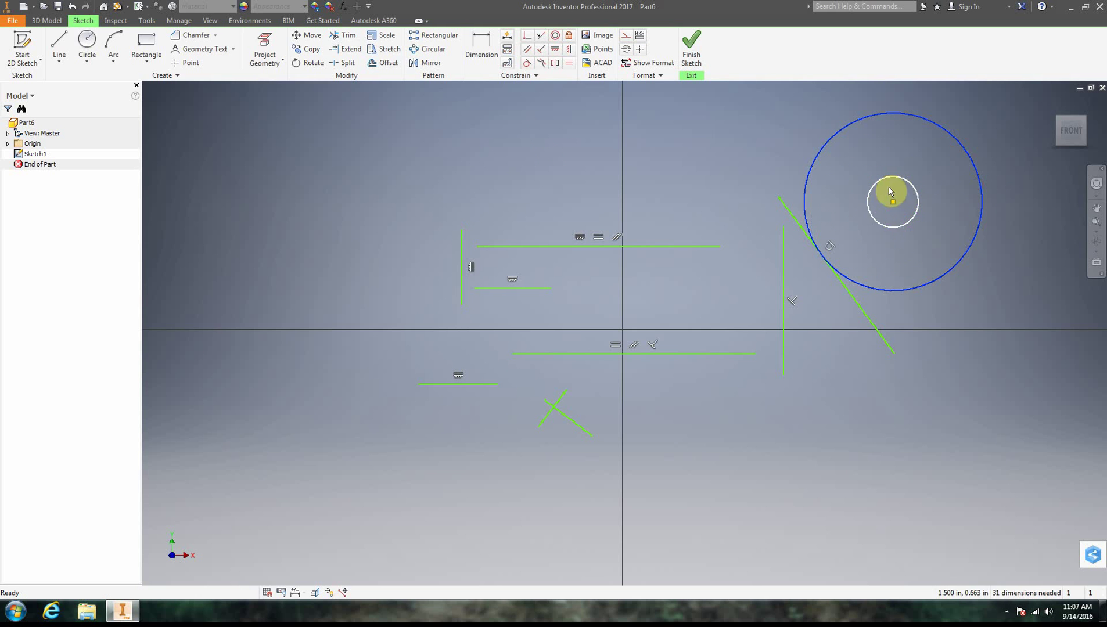
click(893, 228)
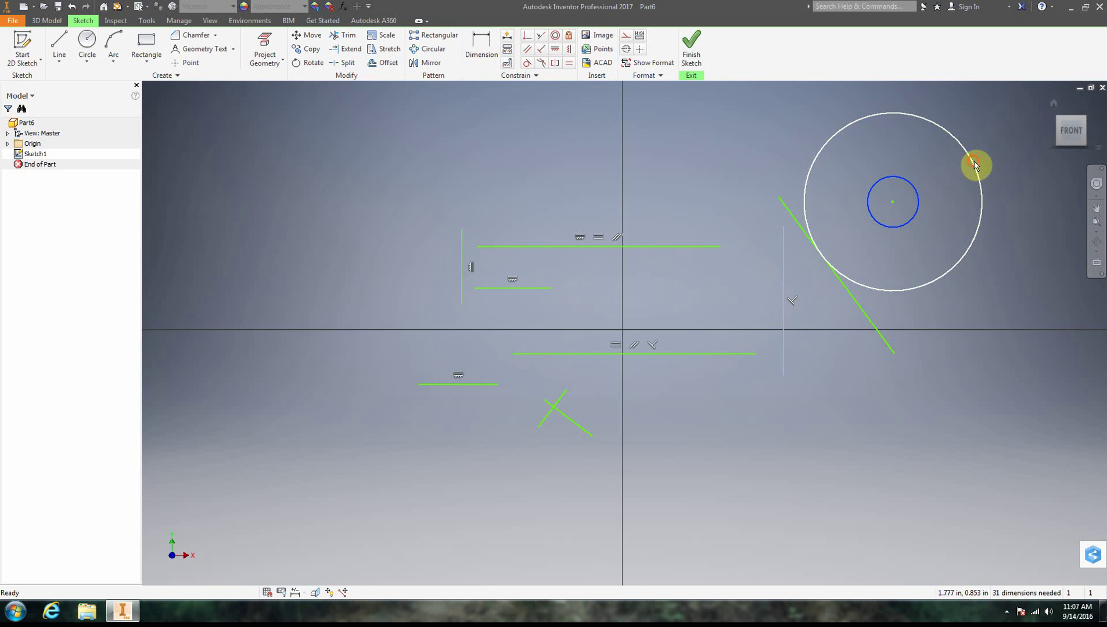
drag(966, 168, 946, 188)
click(1010, 189)
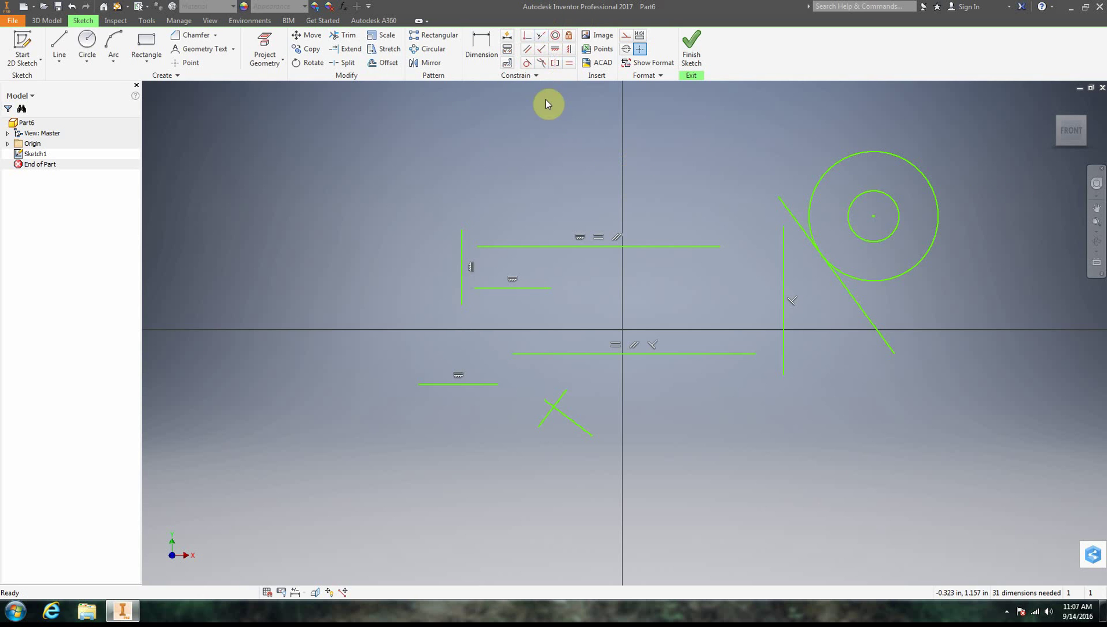
Step: Draw two short slanted lines side by side at the upper left
click(59, 46)
click(285, 161)
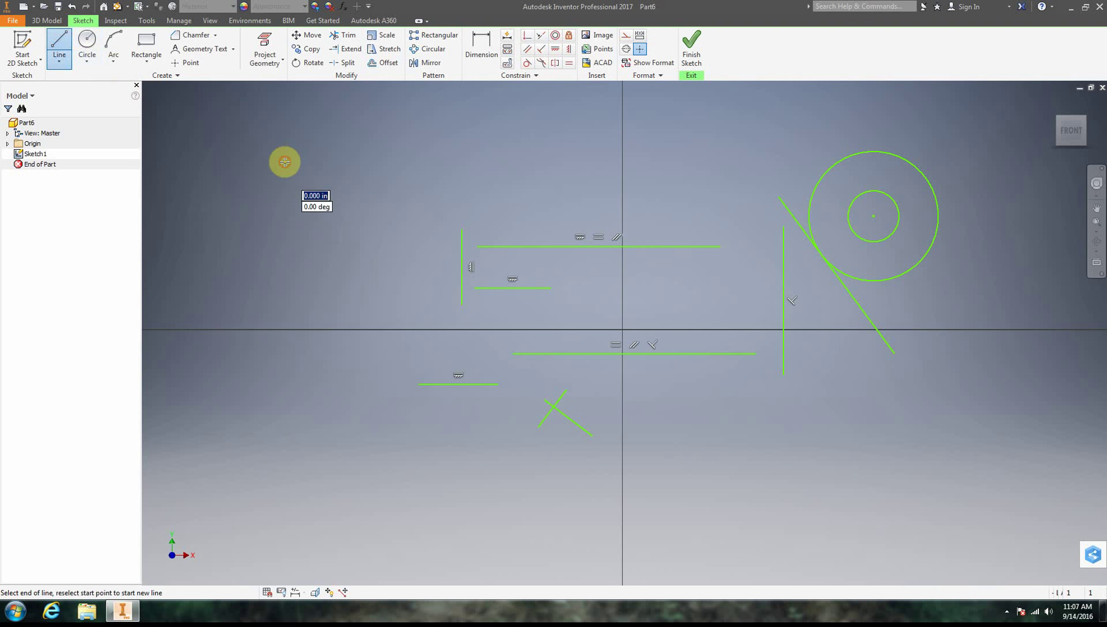
click(340, 154)
right_click(420, 153)
click(422, 165)
click(58, 44)
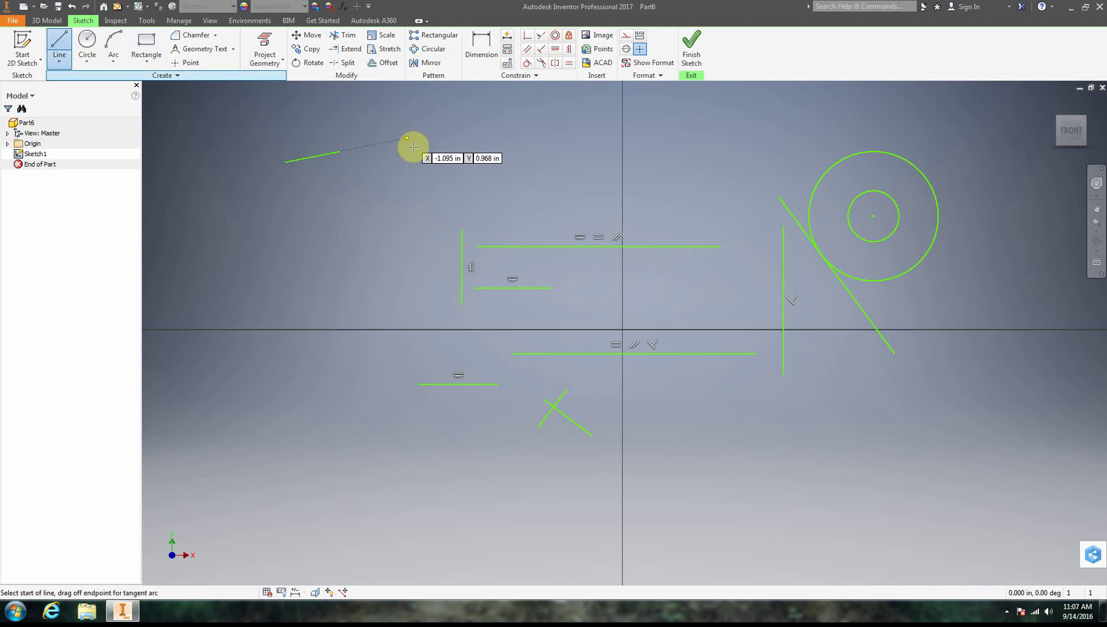
click(418, 176)
click(519, 168)
right_click(526, 169)
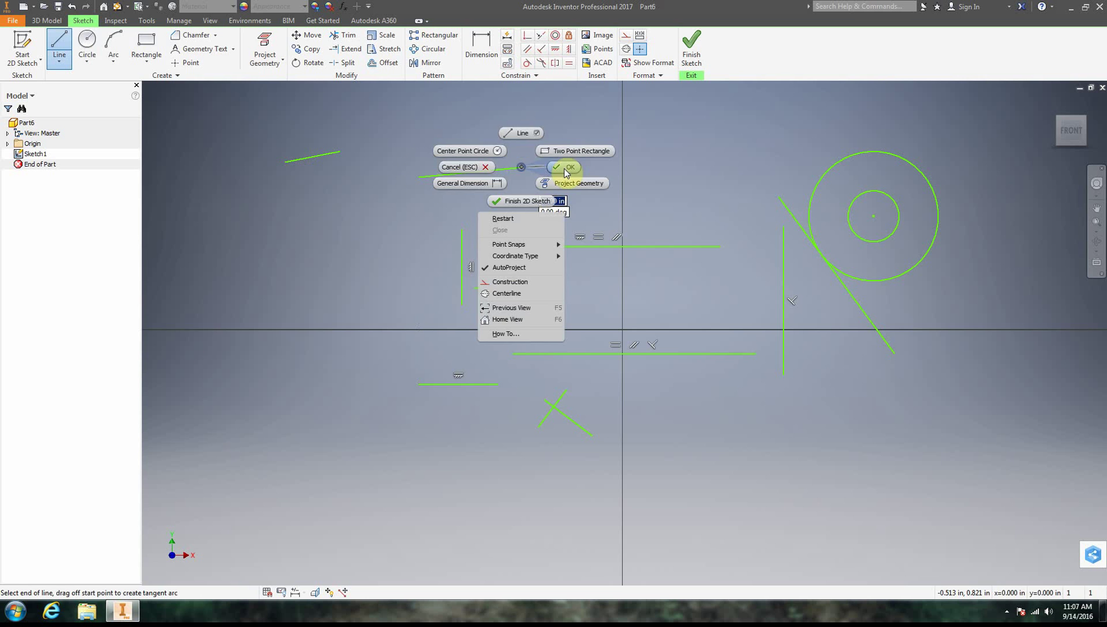
click(565, 168)
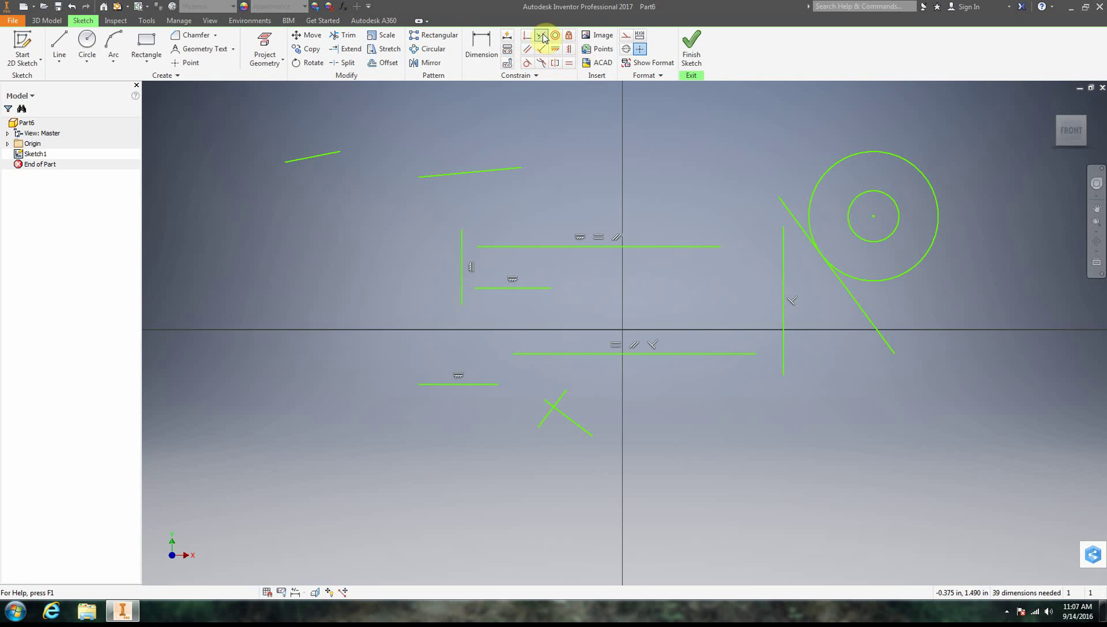
Step: Constrain the two lines collinear and slide the longer line along their shared direction
click(540, 36)
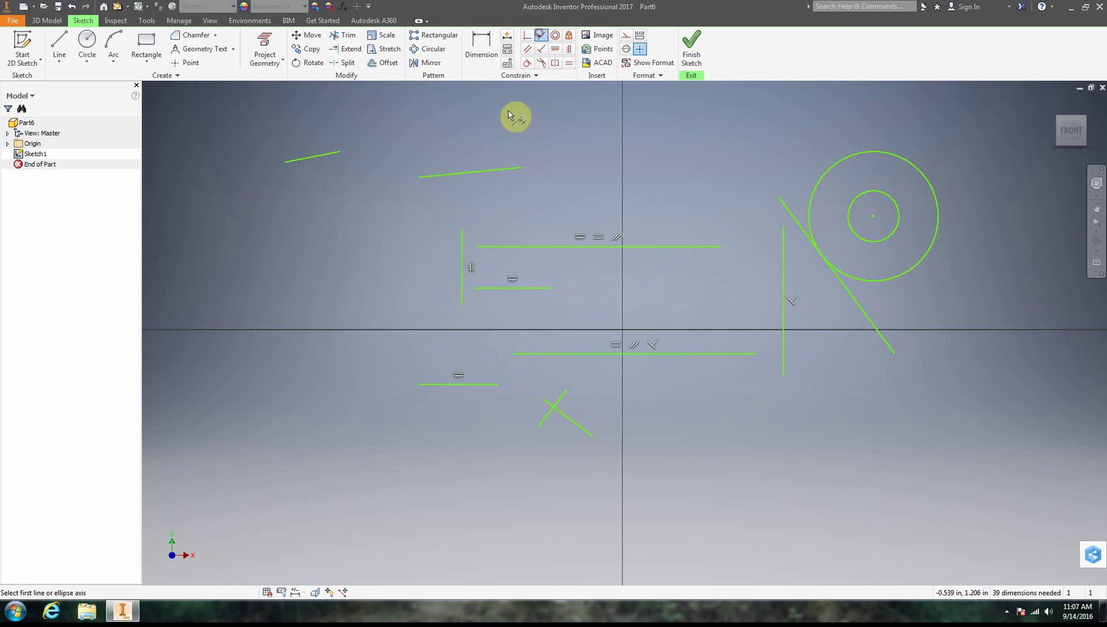
click(484, 171)
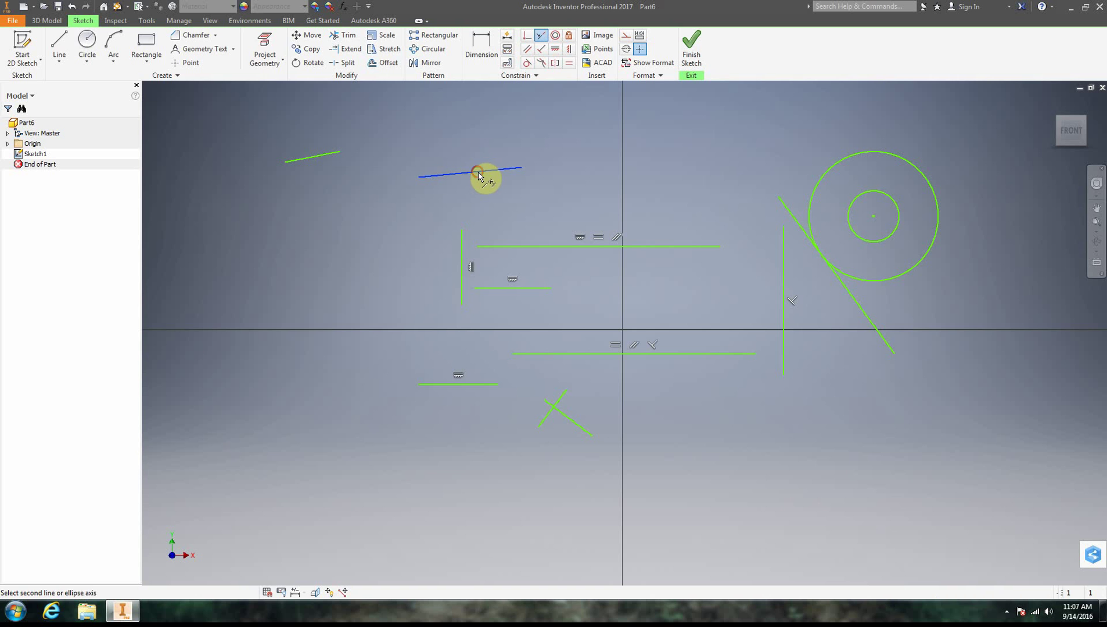
click(326, 159)
right_click(267, 96)
click(300, 102)
mouse_move(463, 134)
mouse_down()
mouse_move(457, 185)
mouse_move(370, 197)
mouse_move(299, 191)
mouse_move(576, 160)
mouse_move(356, 191)
mouse_move(501, 147)
mouse_up()
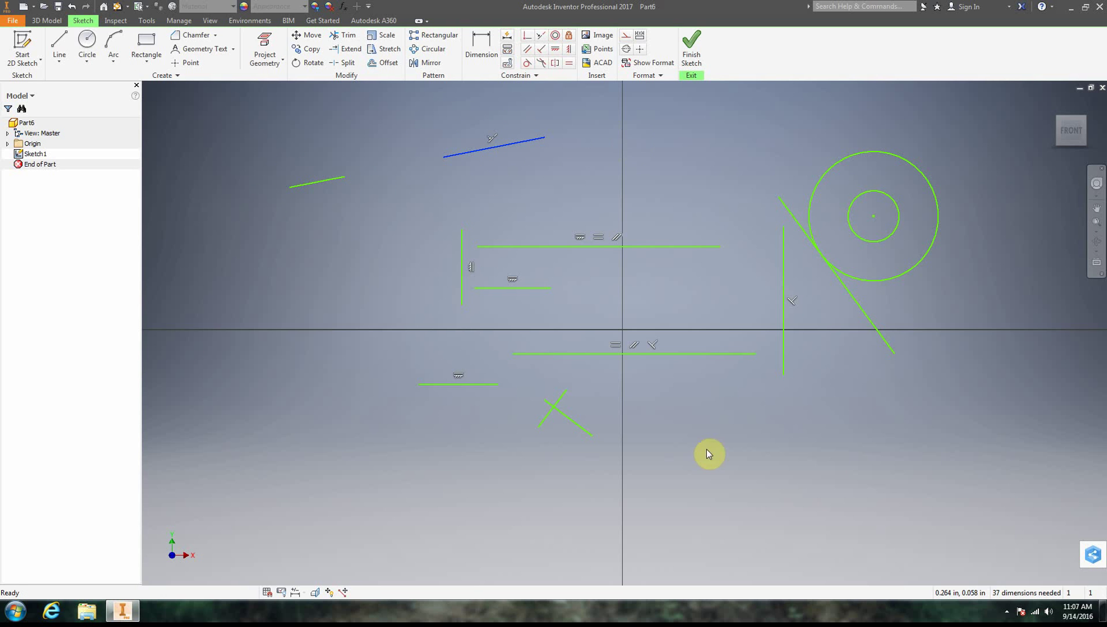
Step: Choose Hide All Constraints from the graphics window's right-click menu
right_click(572, 198)
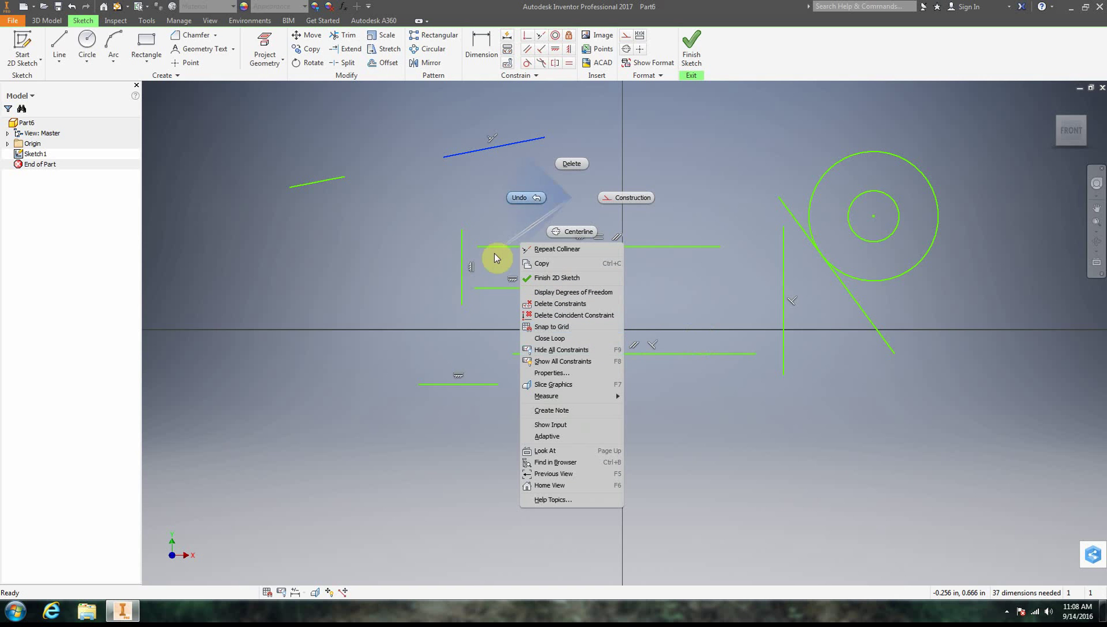
click(585, 351)
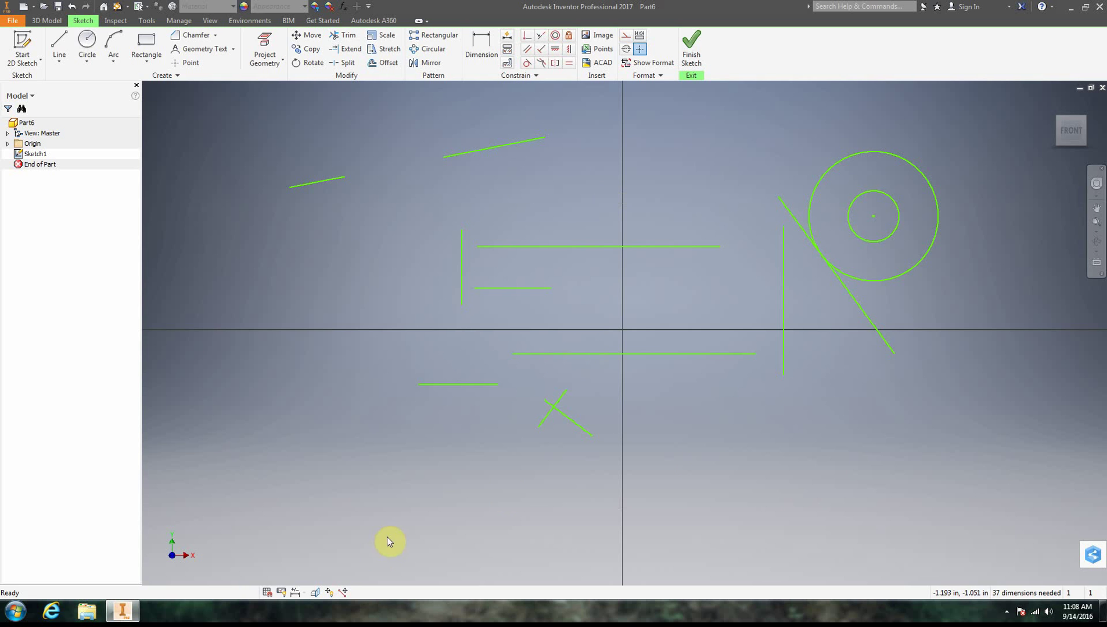